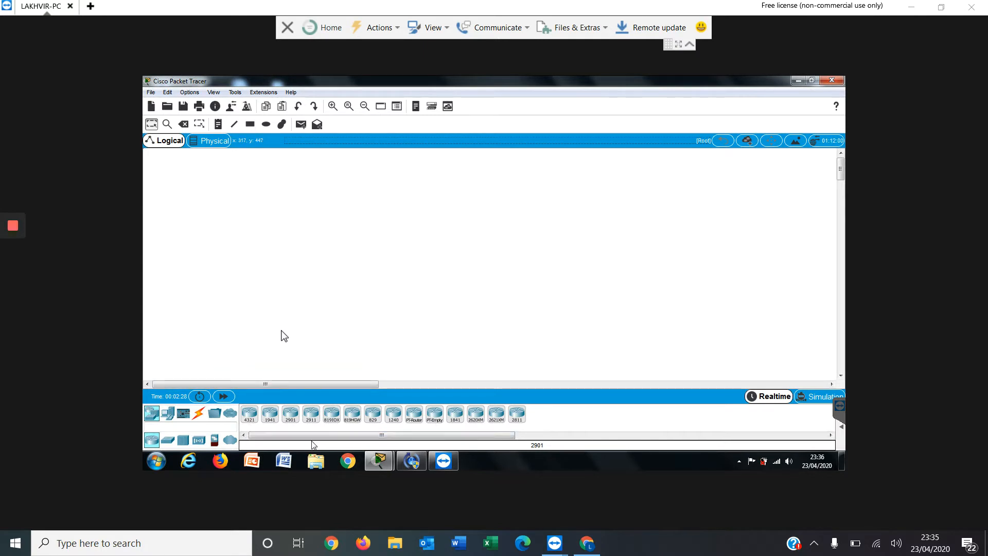
Place two ISR4321 routers side by side in the upper part of the workspace and level them with each other
drag(250, 414, 322, 261)
drag(344, 214, 351, 212)
drag(251, 415, 510, 283)
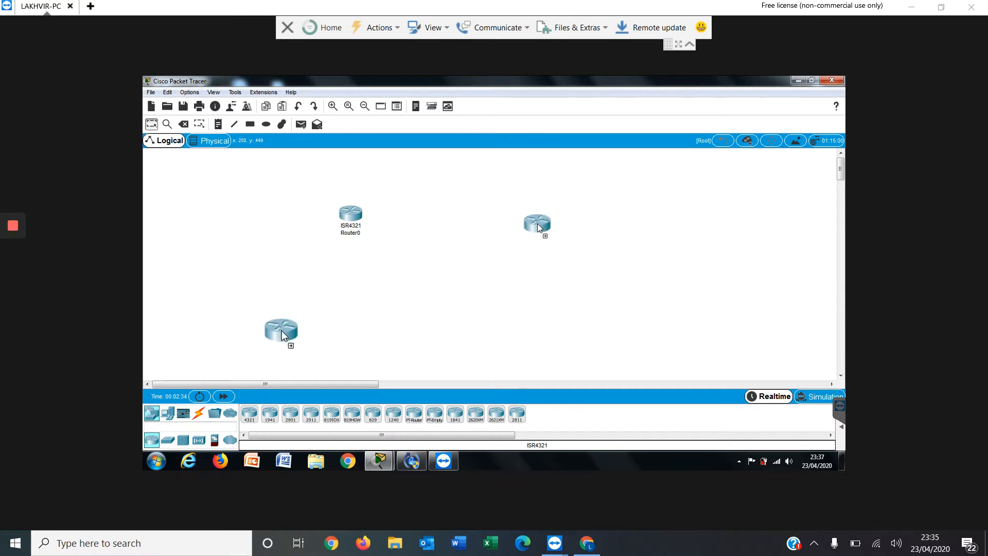
drag(498, 218, 502, 205)
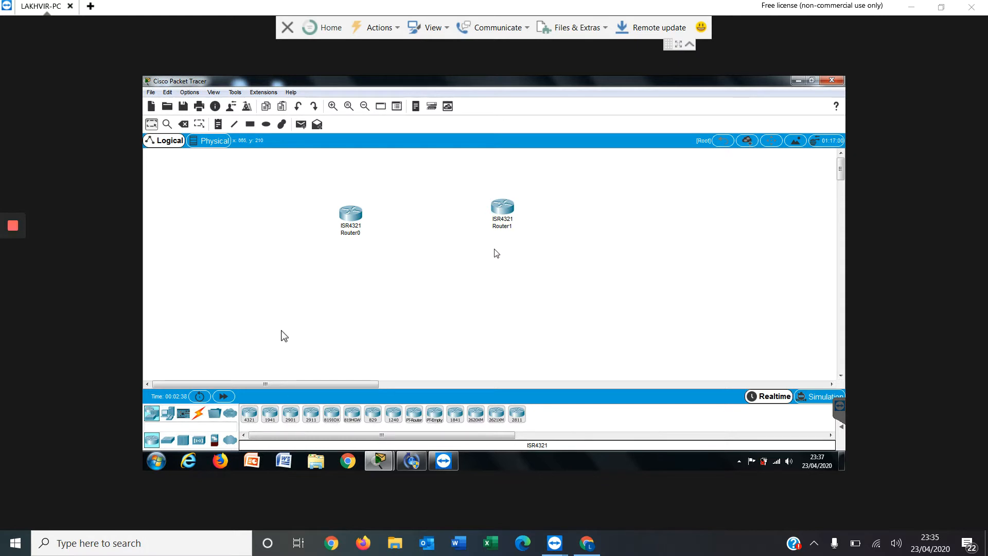
drag(350, 216, 352, 208)
drag(497, 211, 498, 208)
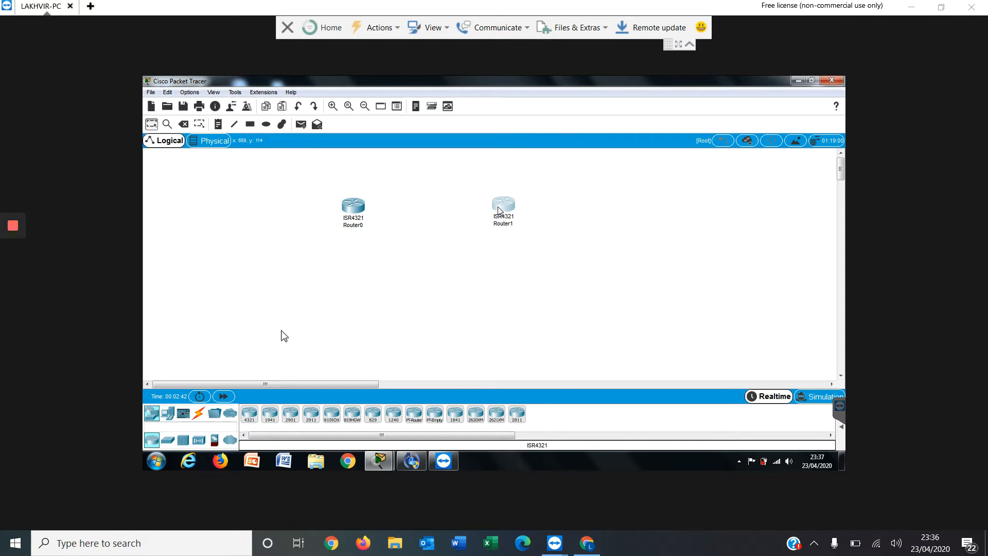
Add two 2960-24TT switches, one beneath each router
click(167, 439)
drag(252, 414, 348, 267)
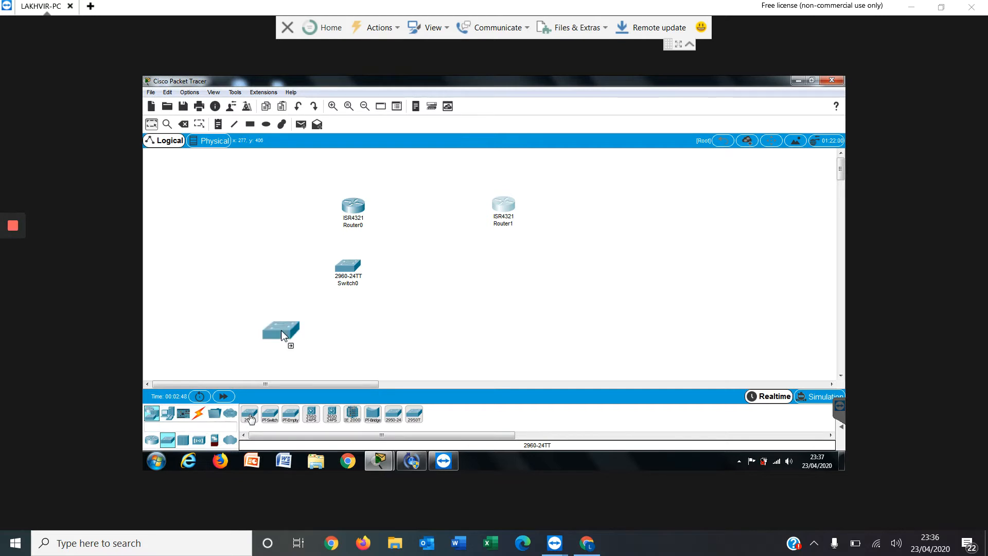
drag(506, 269, 505, 268)
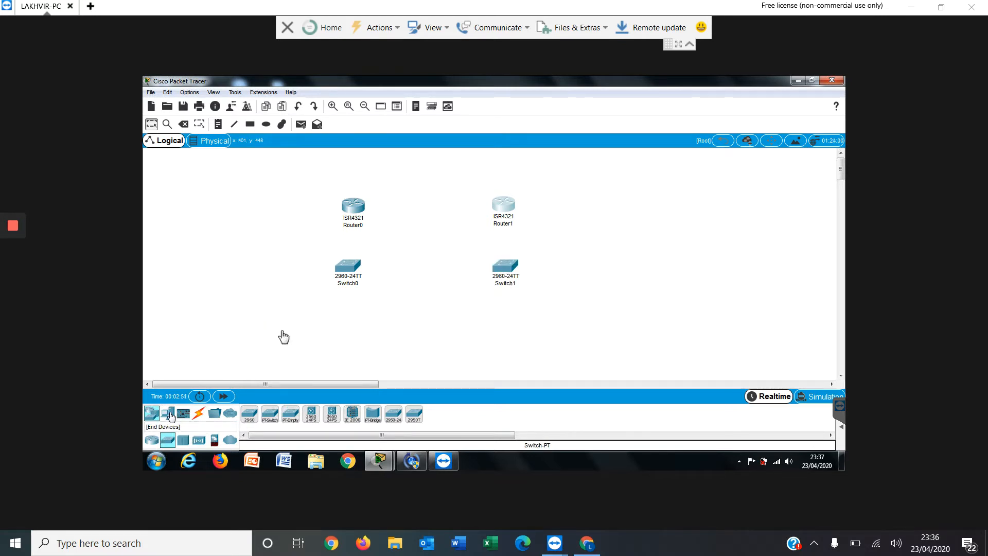
Add four PCs in a row beneath the switches, two under each switch
click(167, 413)
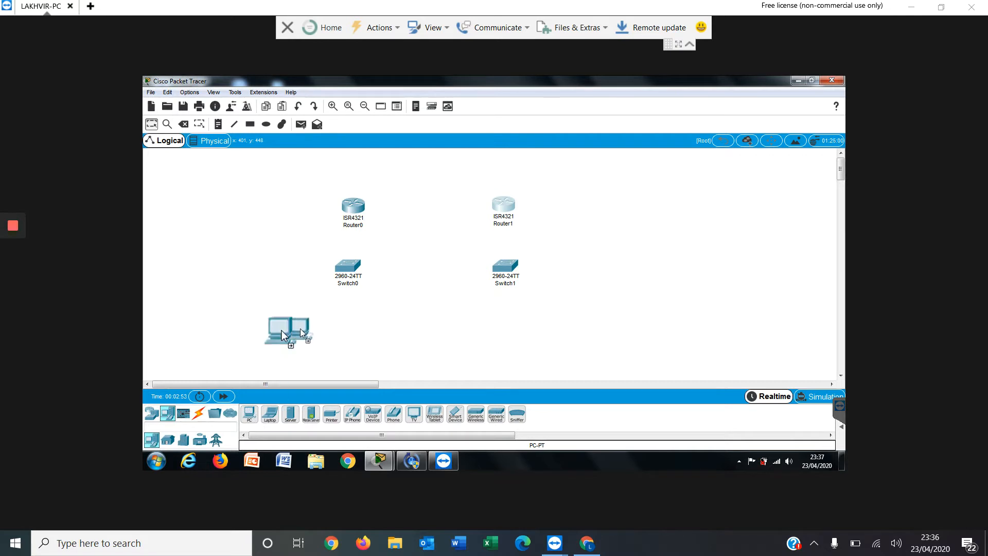
click(284, 336)
click(249, 414)
click(373, 329)
click(249, 415)
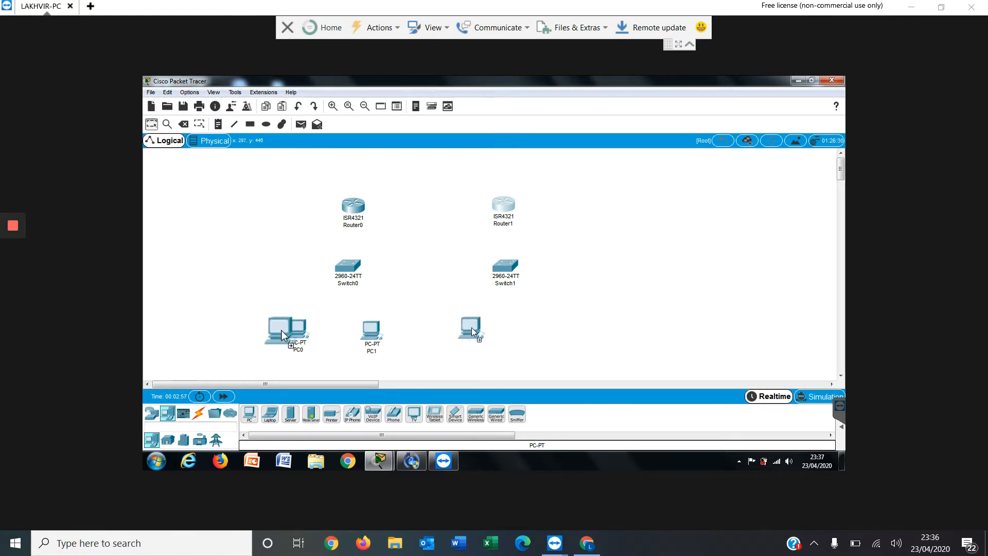
click(471, 327)
click(249, 414)
click(537, 330)
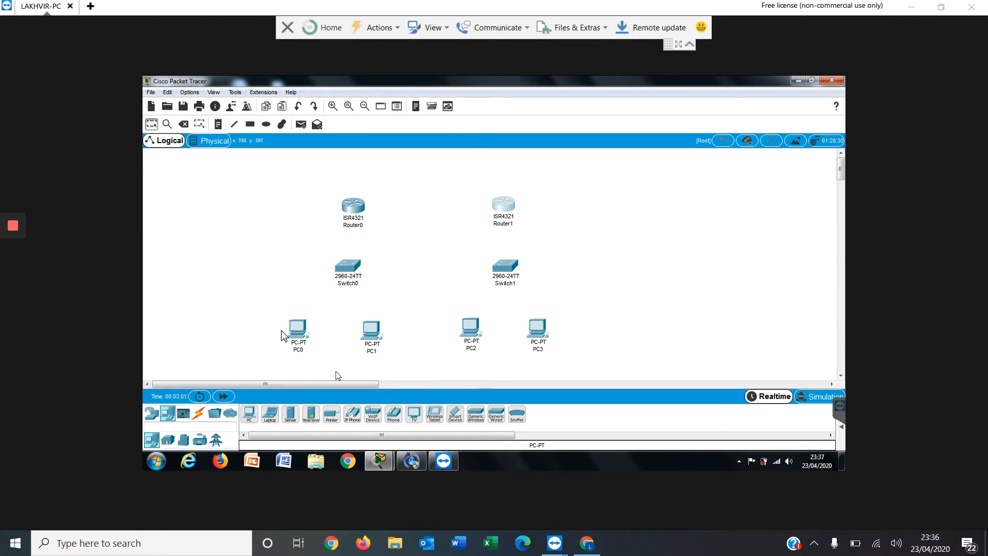
Cable Switch0 to PC0 and PC1 using automatically chosen connection types
click(198, 414)
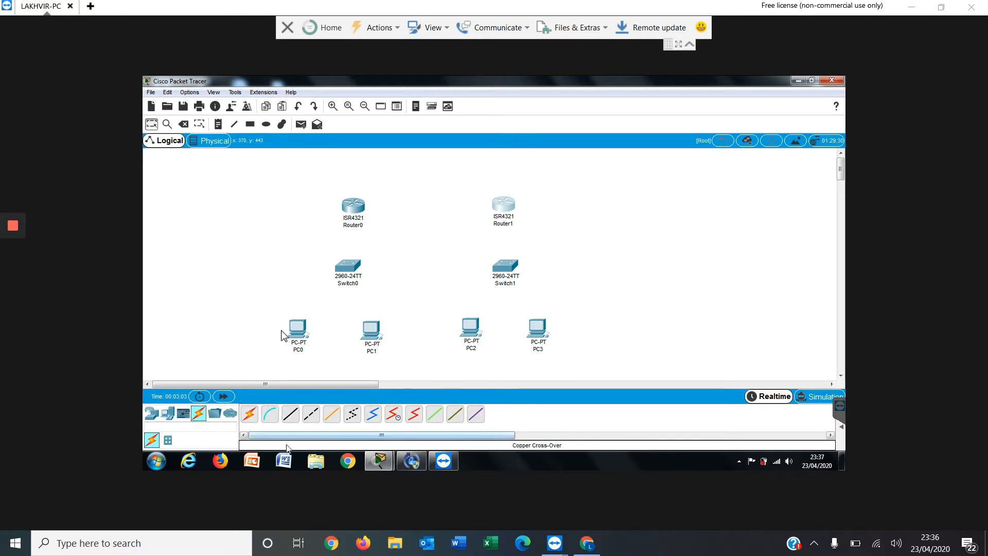
click(249, 413)
click(347, 267)
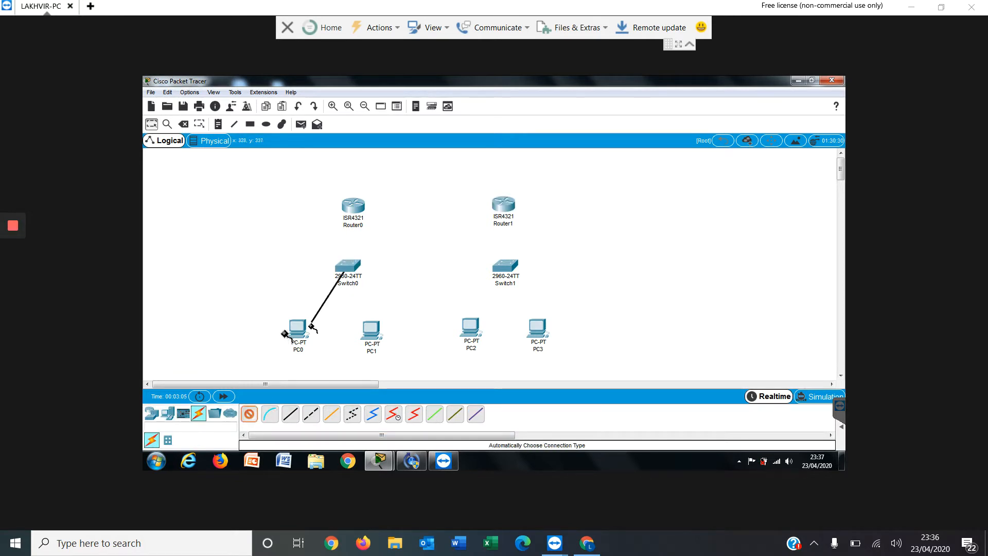
click(308, 330)
click(249, 414)
click(357, 266)
click(370, 329)
Cable Switch1 to PC2 and PC3 using automatically chosen connection types
click(249, 414)
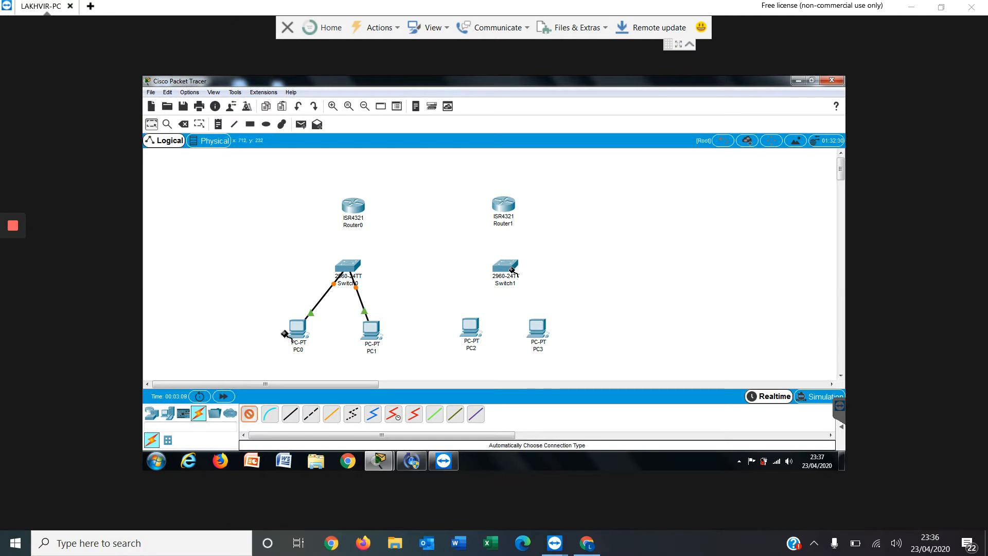
click(512, 270)
click(471, 329)
click(249, 413)
click(505, 269)
click(538, 329)
Connect Router0 to Switch0 and Router1 to Switch1 with automatically chosen cables
click(249, 413)
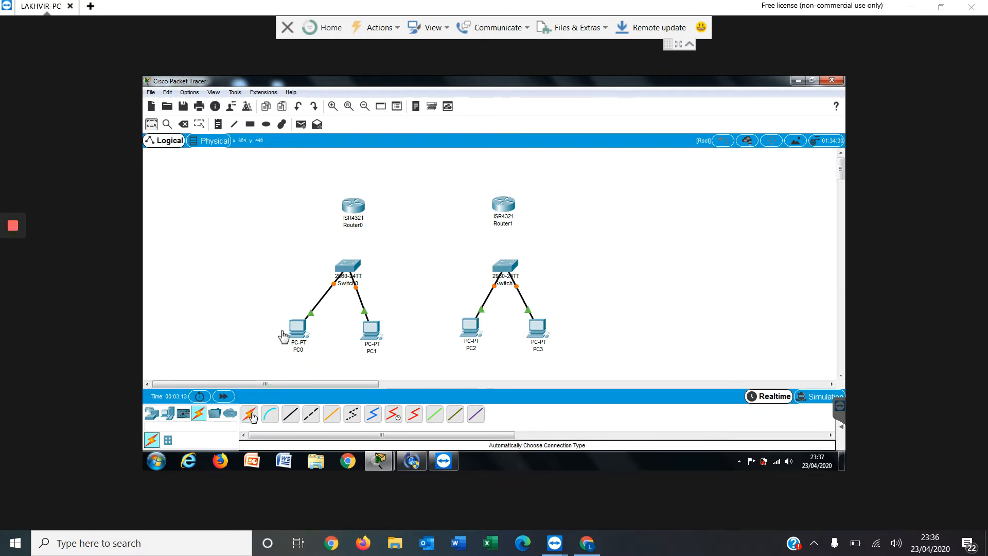
click(355, 205)
click(348, 266)
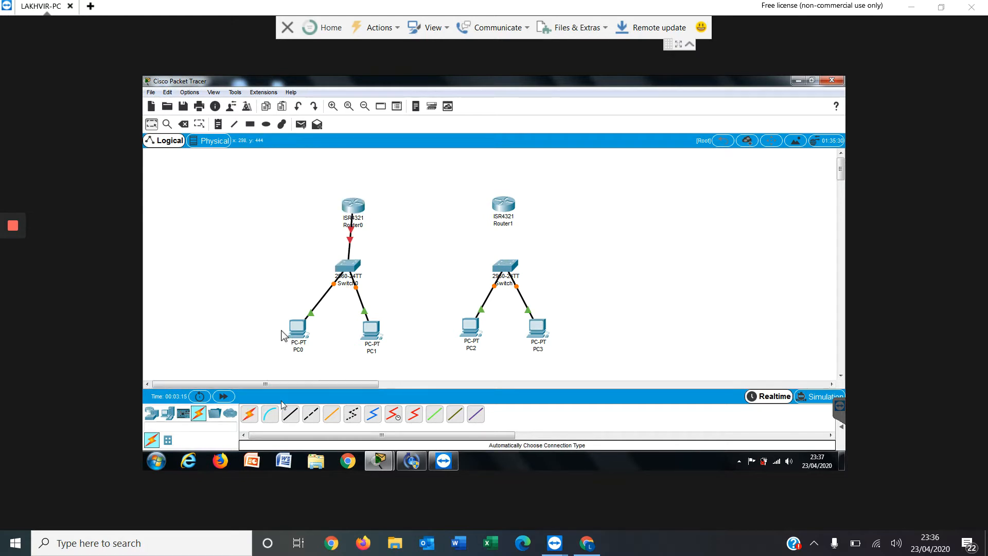
click(249, 413)
click(509, 208)
click(506, 271)
Install a NIM-2T serial module in Router0's first empty expansion slot and close its device window
click(353, 207)
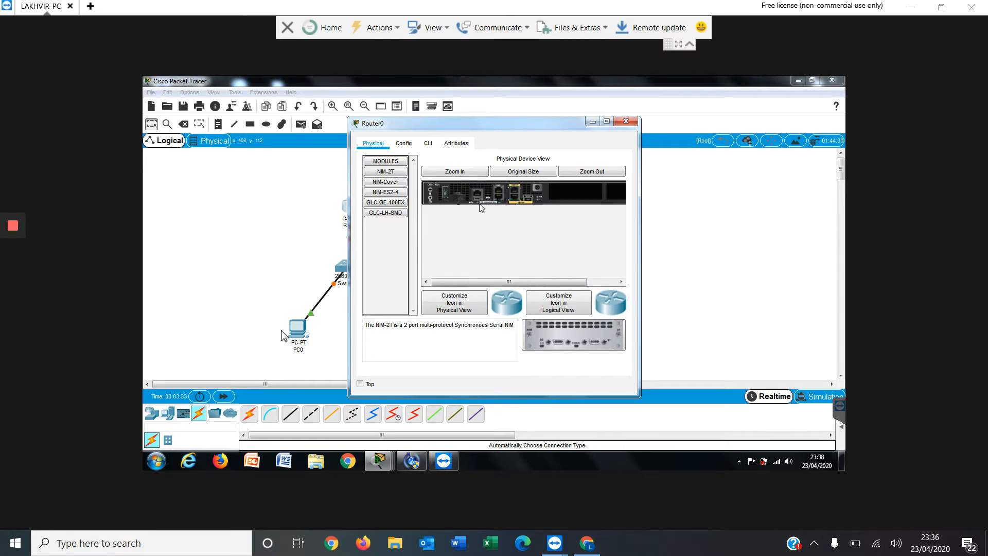
drag(485, 123, 567, 120)
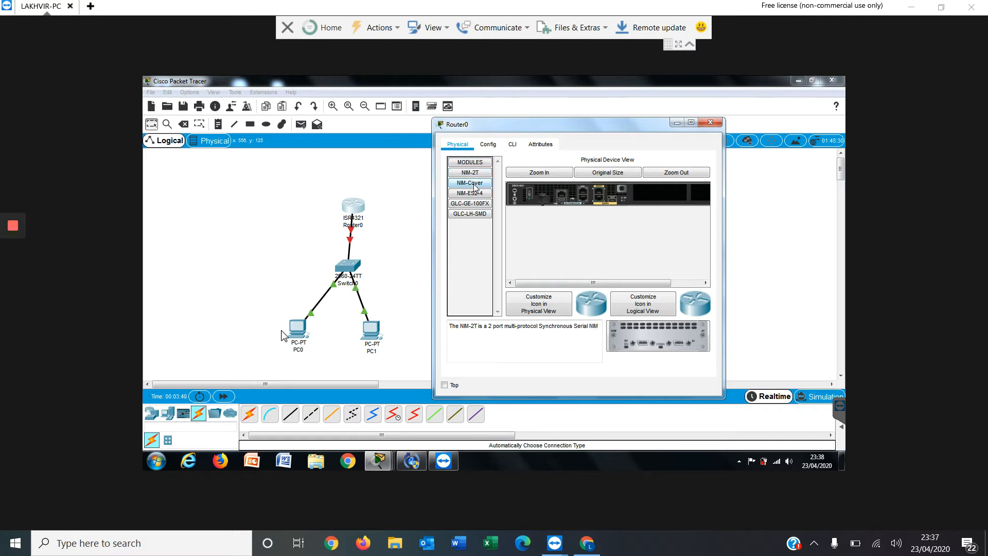
click(479, 214)
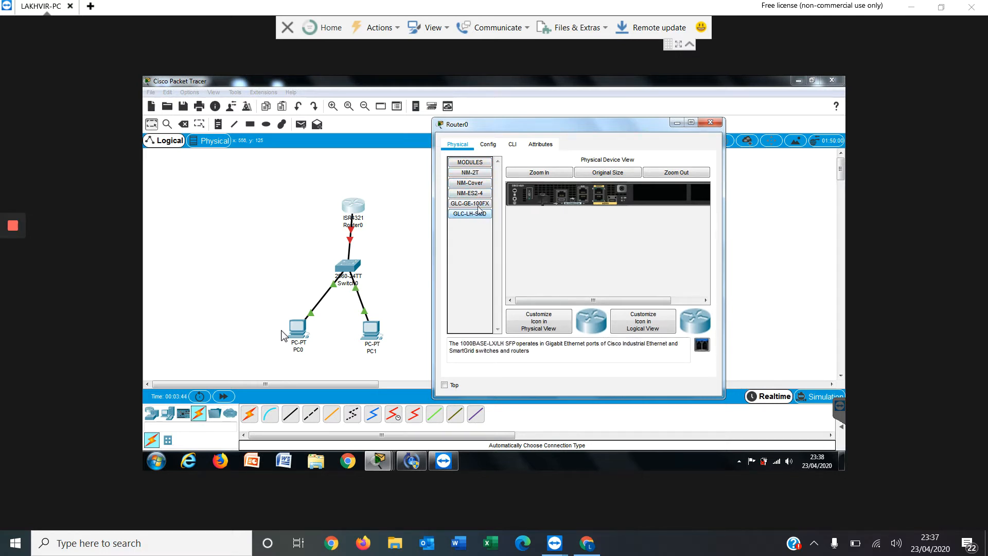
click(474, 171)
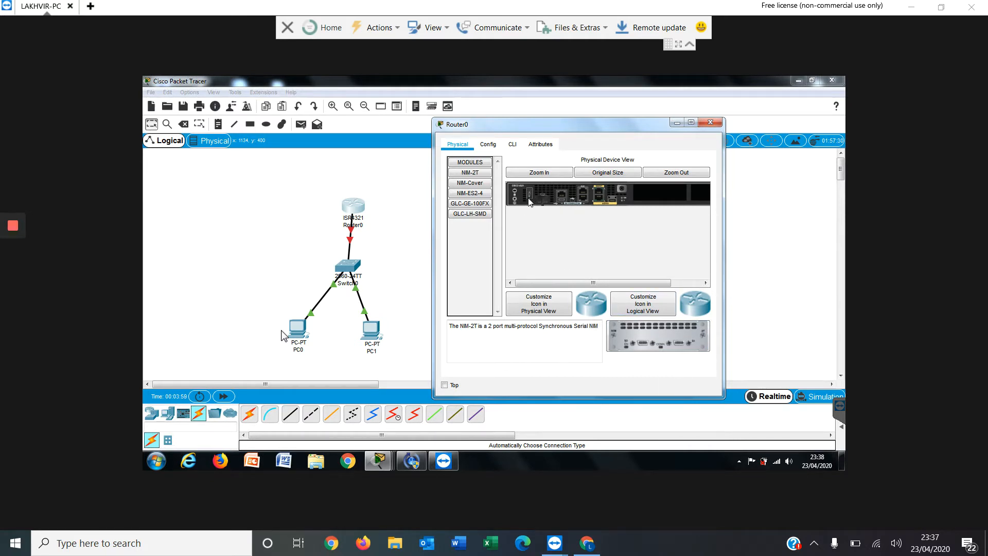
drag(662, 337, 661, 192)
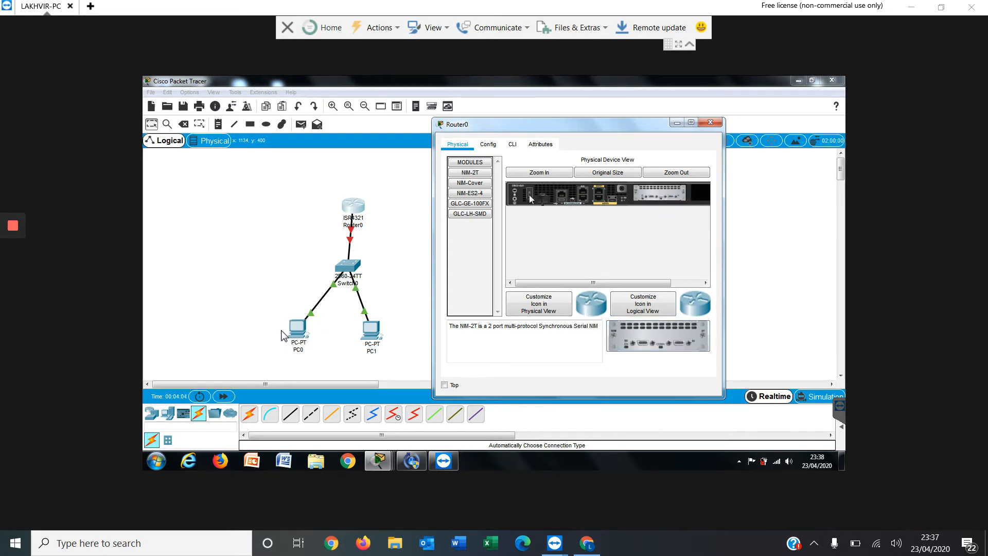
click(713, 124)
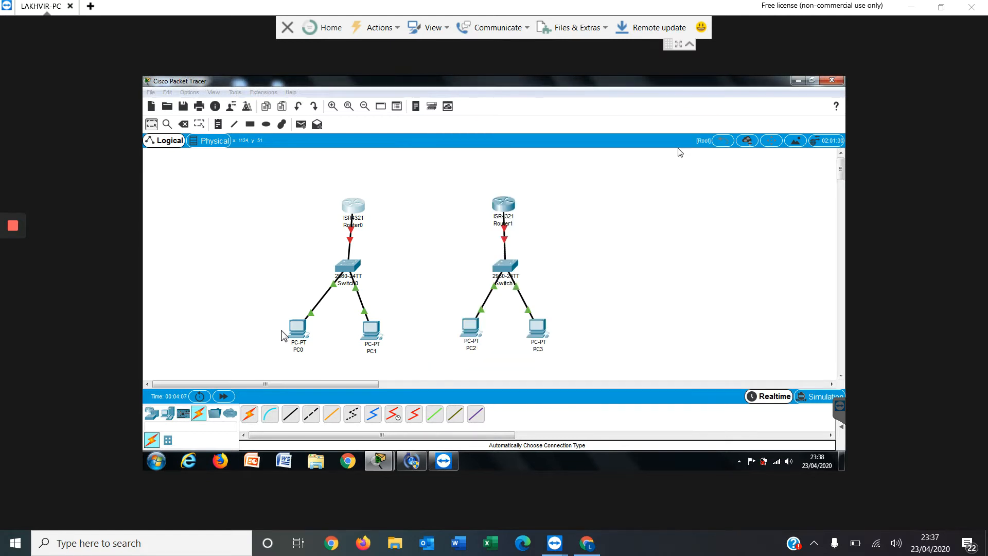
Install a NIM-2T serial module in Router1's first empty expansion slot and close its device window
click(512, 206)
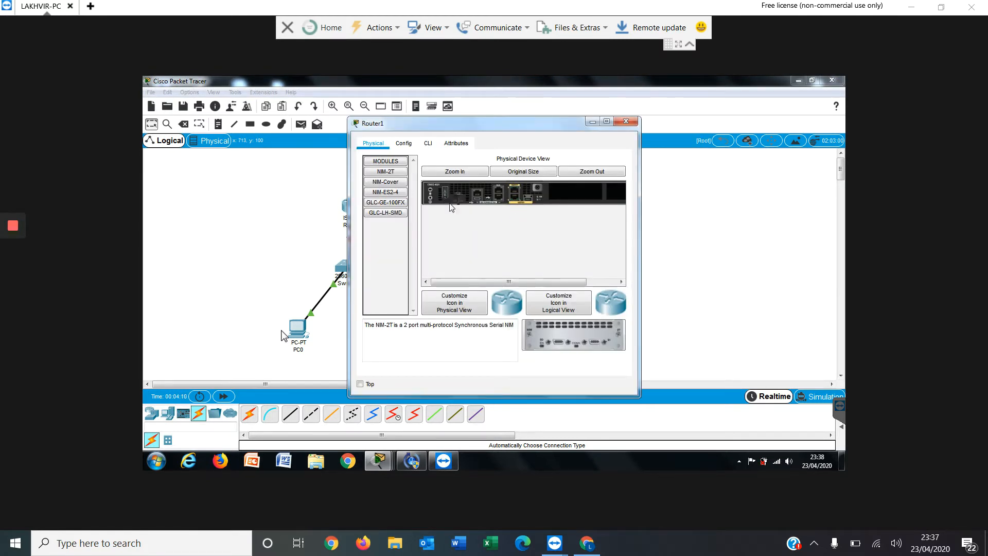
drag(558, 331, 577, 199)
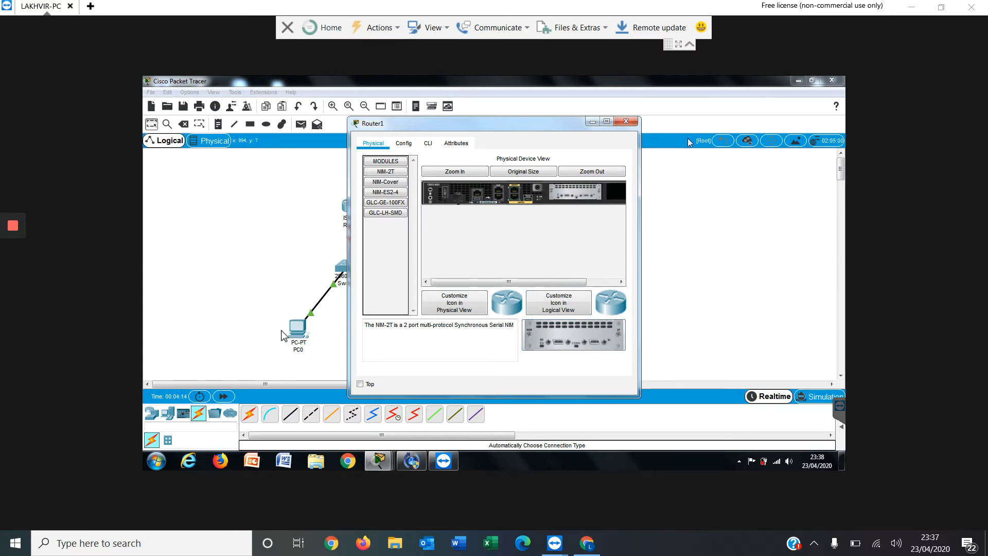
click(625, 121)
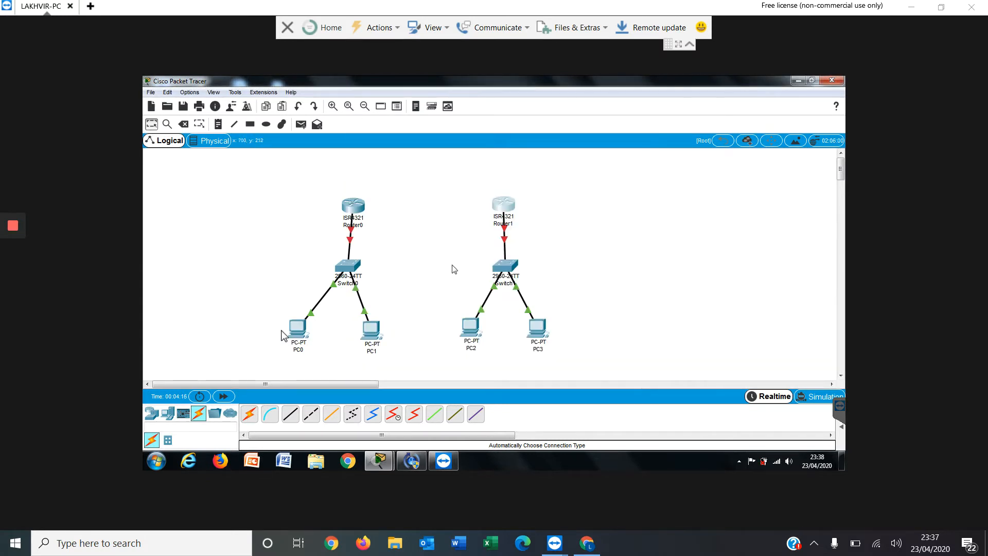
Link Router0 to Router1 with an automatically chosen cable
click(249, 413)
click(352, 208)
click(501, 210)
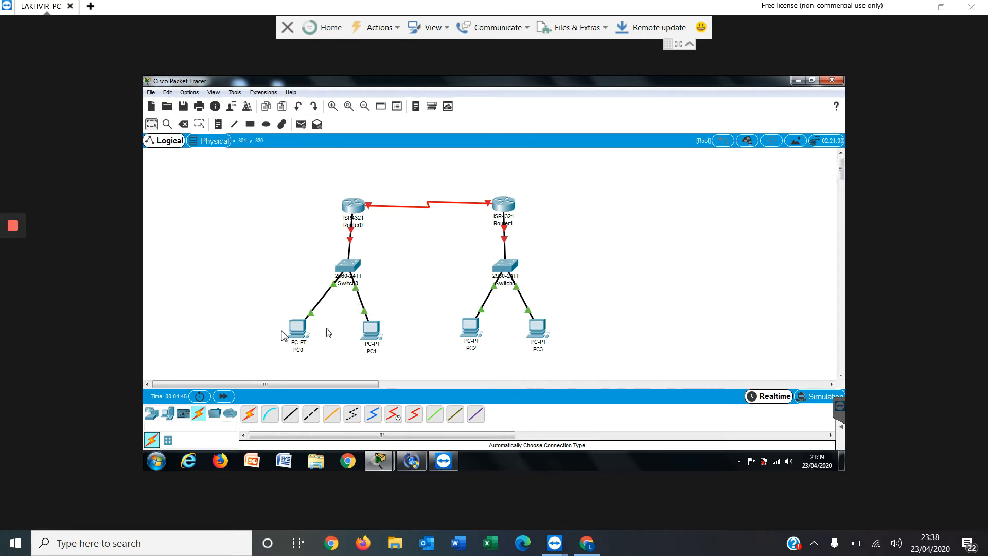
Configure PC0 with static IP address 192.168.10.10, subnet mask 255.255.255.0 and default gateway 192.168.10.1
click(298, 332)
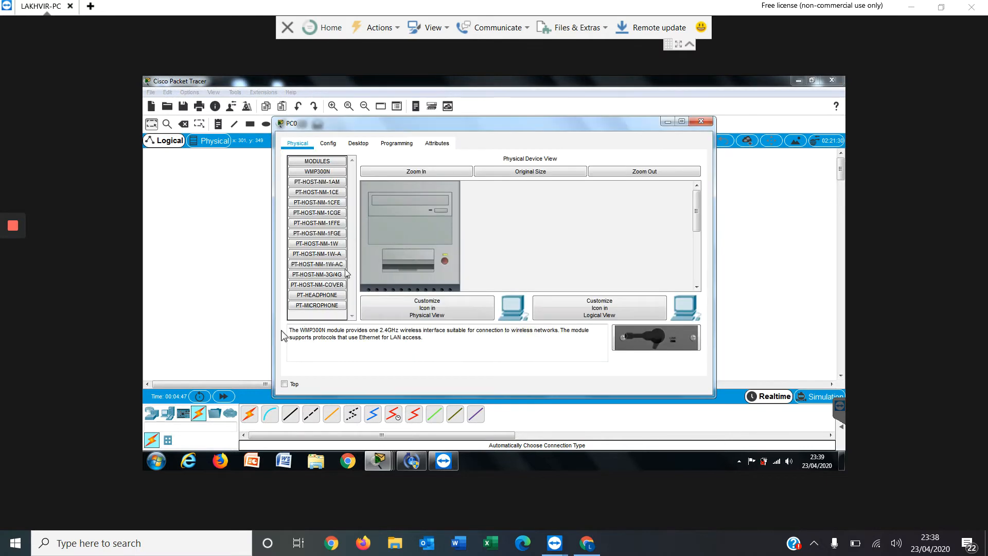
click(328, 144)
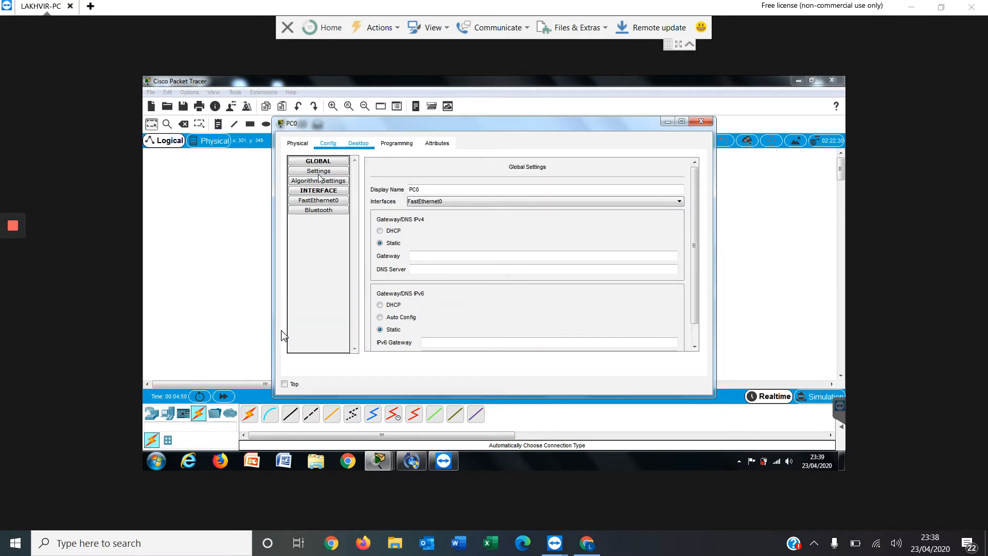
click(358, 143)
text(192.16)
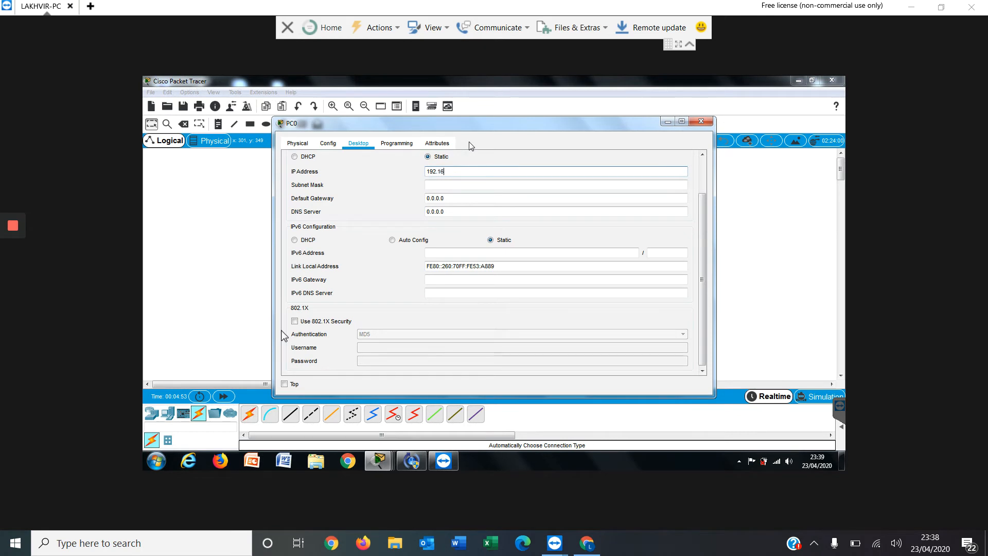
text(8.10.10)
key(Tab)
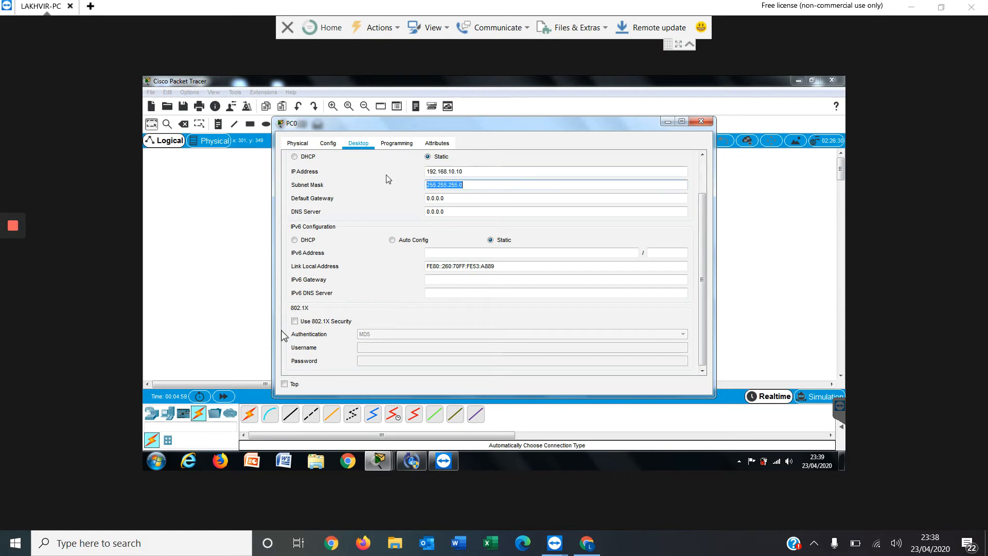
click(472, 197)
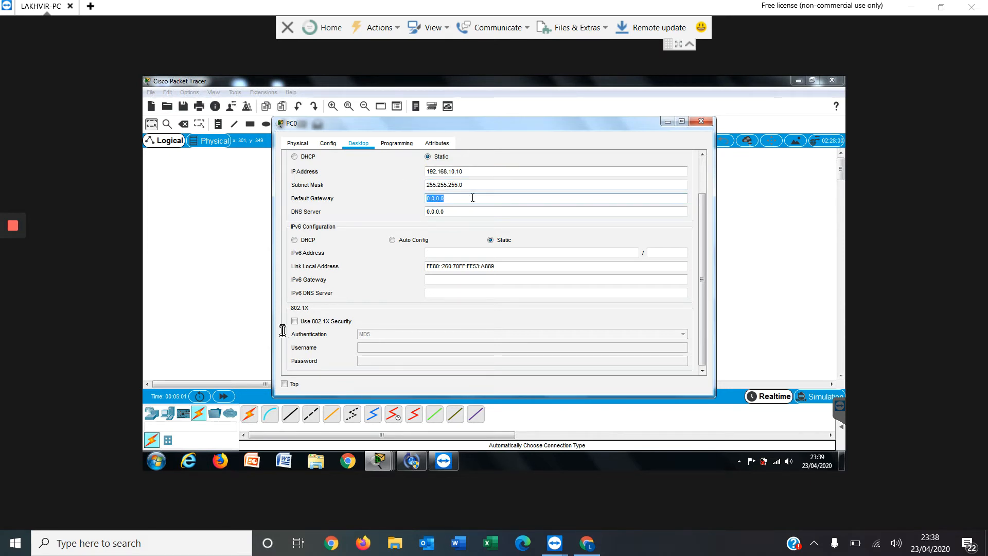
text(192.168.10.10)
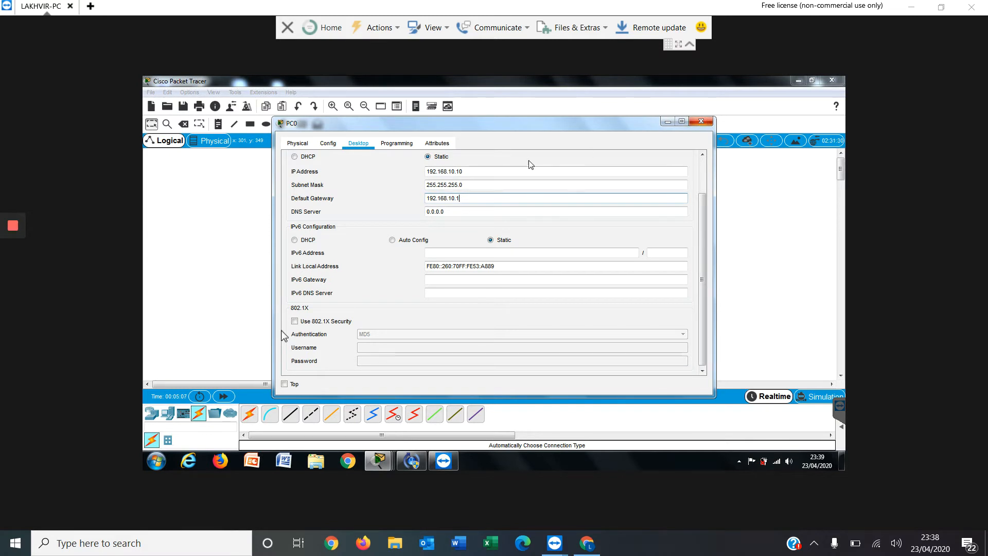
click(694, 121)
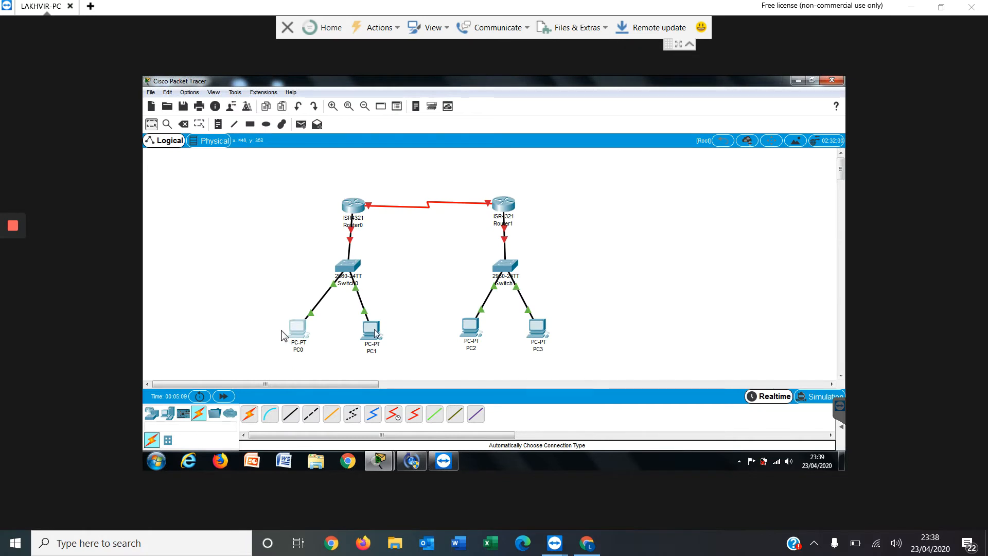
Configure PC1 with static IP address 192.168.10.20, subnet mask 255.255.255.0 and default gateway 192.168.10.1
click(372, 329)
click(360, 145)
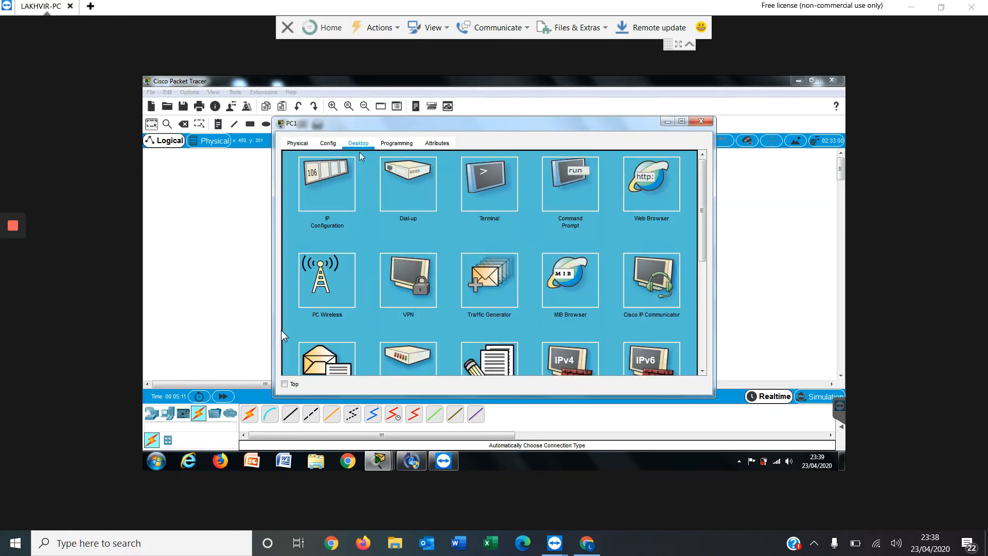
click(336, 172)
click(441, 171)
text(192.168.10.10)
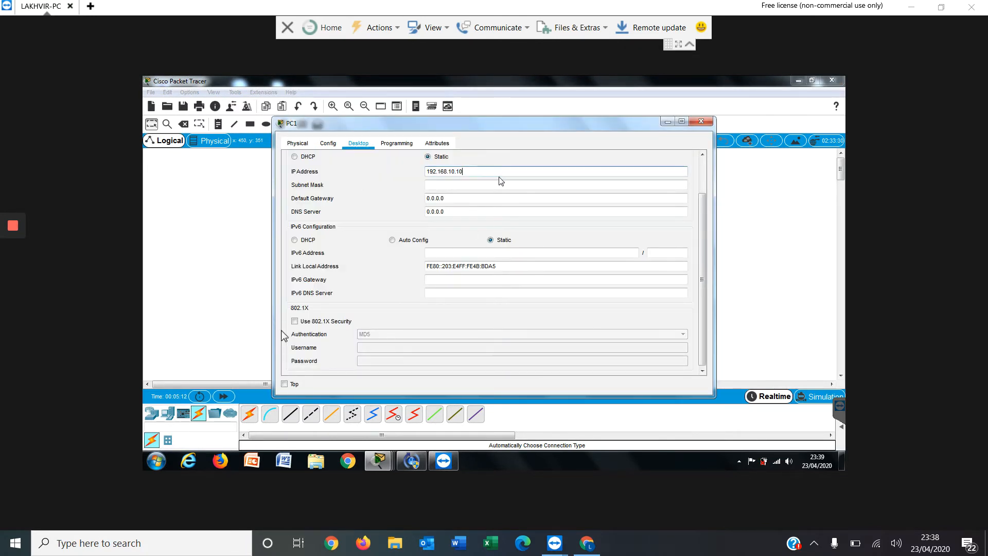
key(BackSpace)
key(BackSpace)
key(Tab)
key(Tab)
text(192.168.10.10)
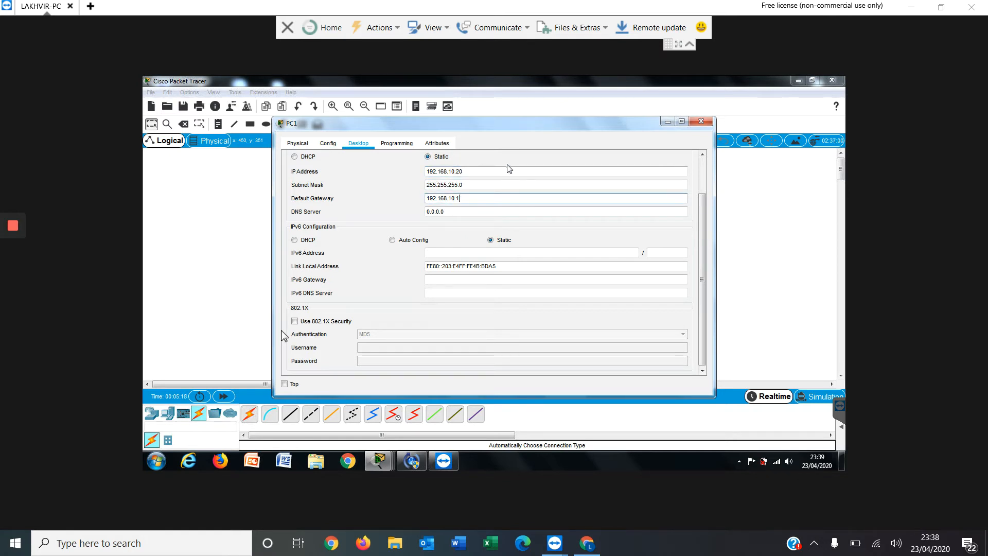
click(701, 121)
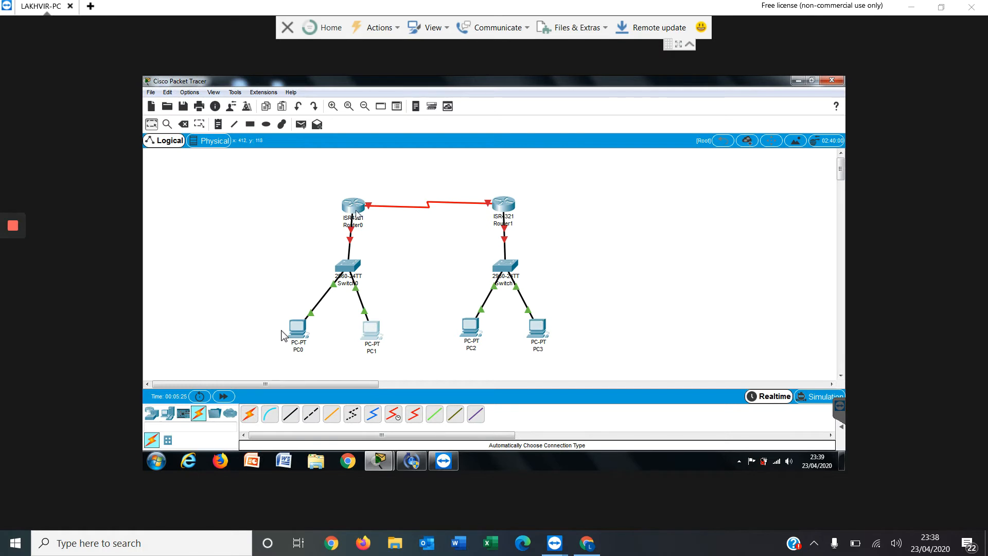
Enable Router0's GigabitEthernet0/0/0 port with IP address 192.168.10.1 and subnet mask 255.255.255.0, and close its device window
mouse_move(356, 209)
click(354, 206)
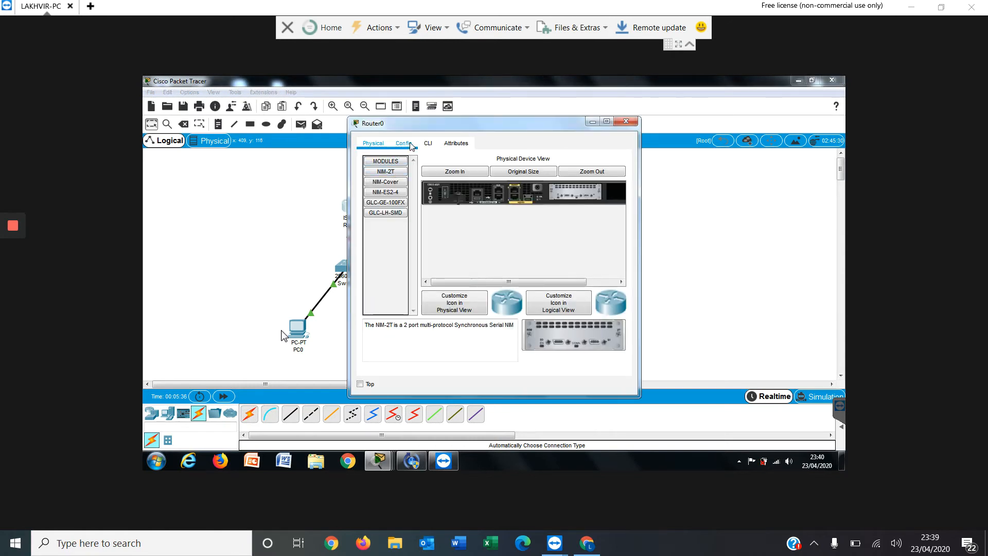
click(410, 145)
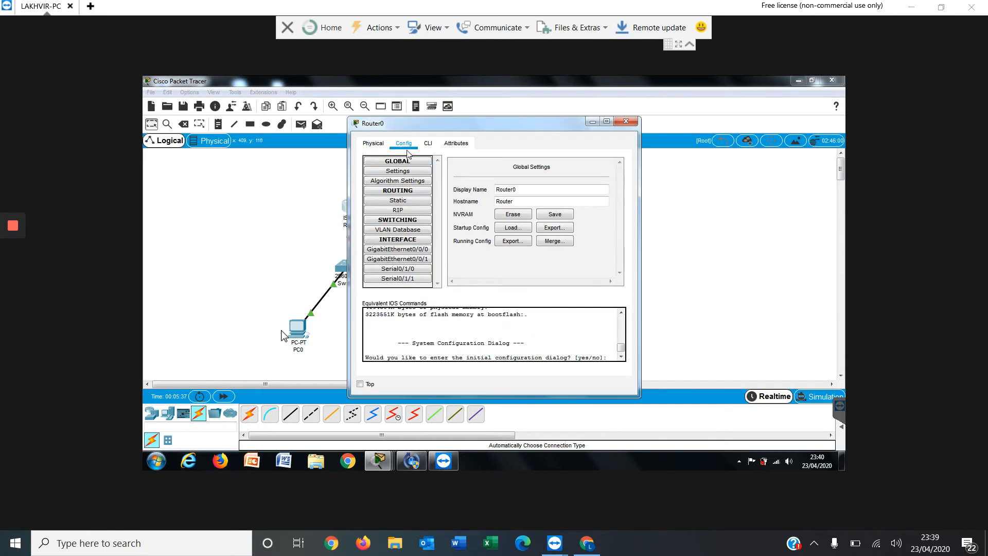
click(420, 250)
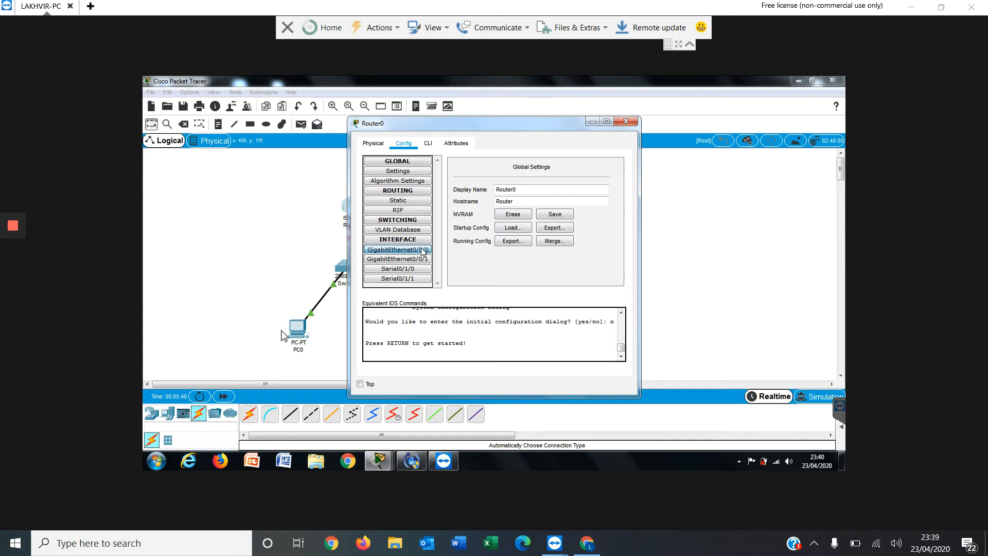
click(609, 170)
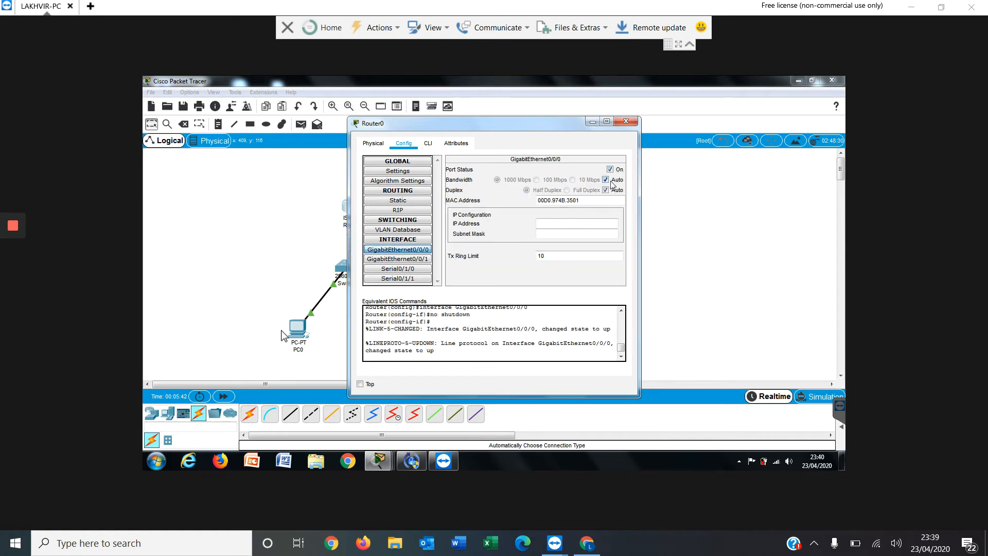
click(557, 222)
key(Tab)
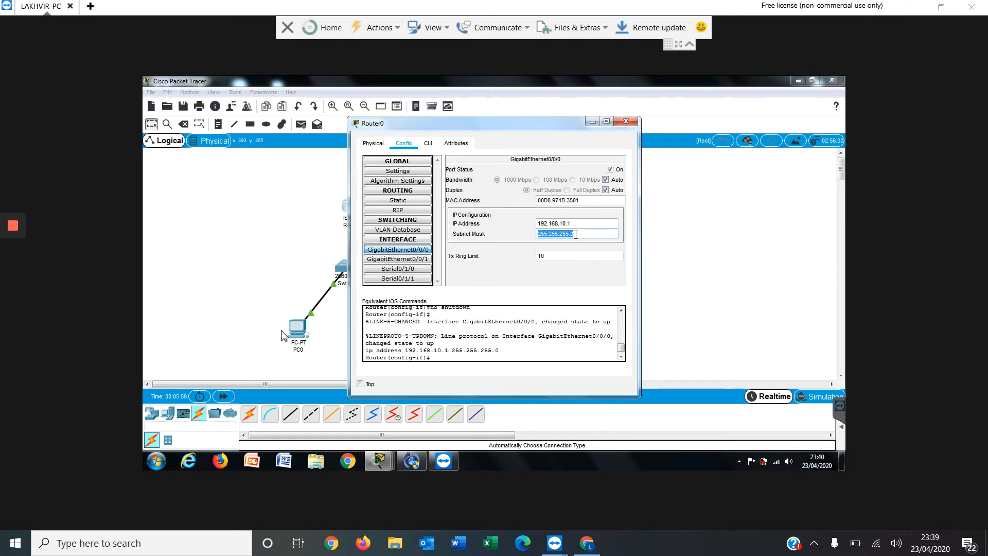
click(626, 121)
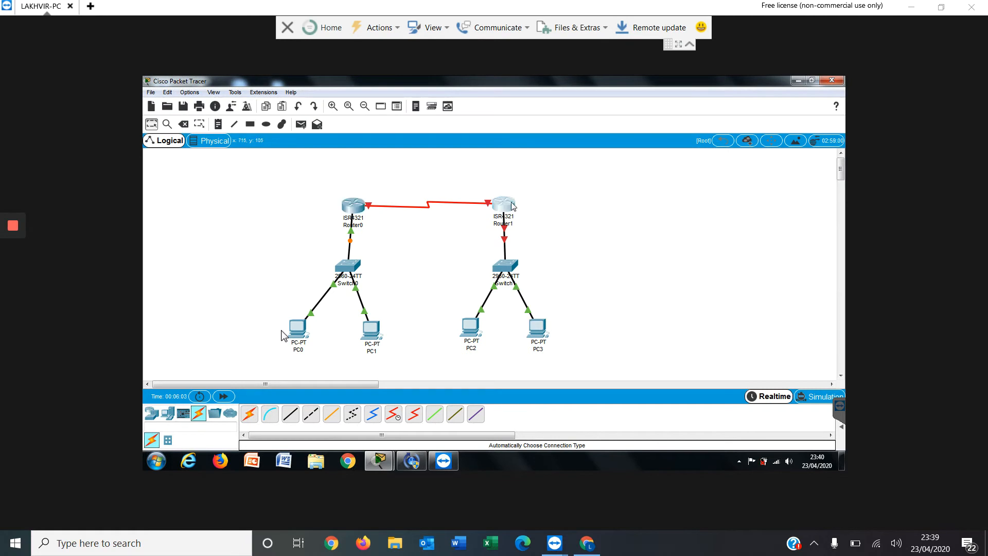
Enable Router1's GigabitEthernet0/0/0 port with IP address 192.168.20.1 and subnet mask 255.255.255.0, and close its device window
click(514, 208)
click(406, 144)
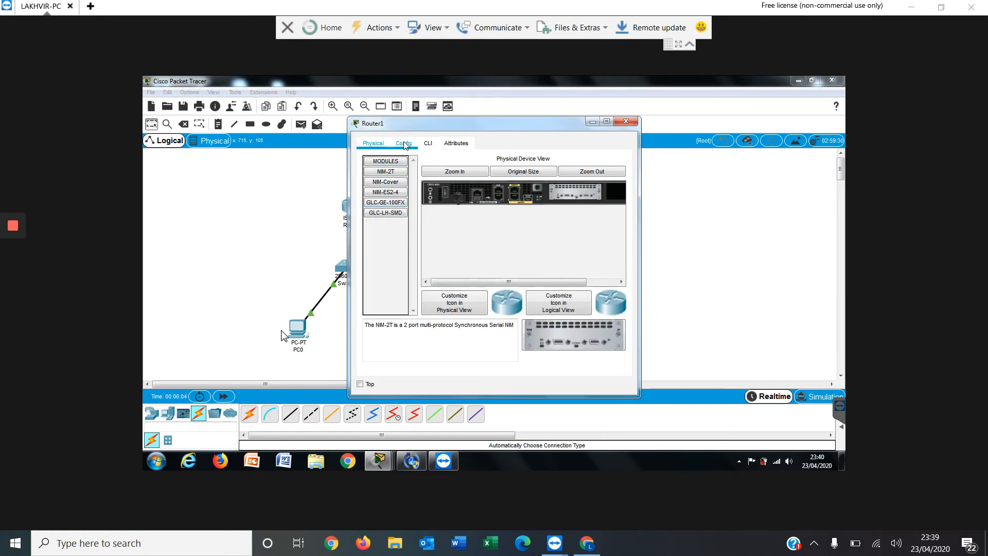
click(408, 250)
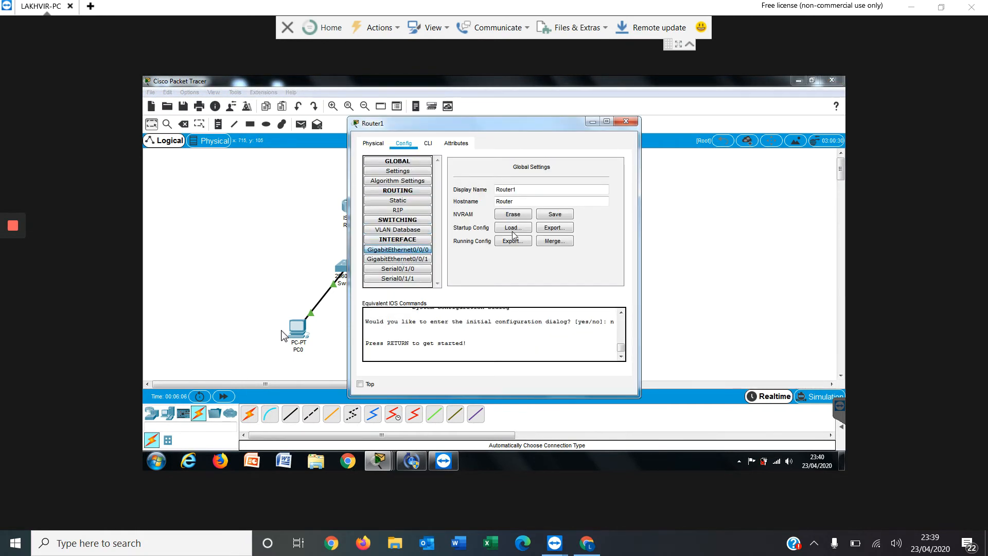
click(610, 170)
click(561, 223)
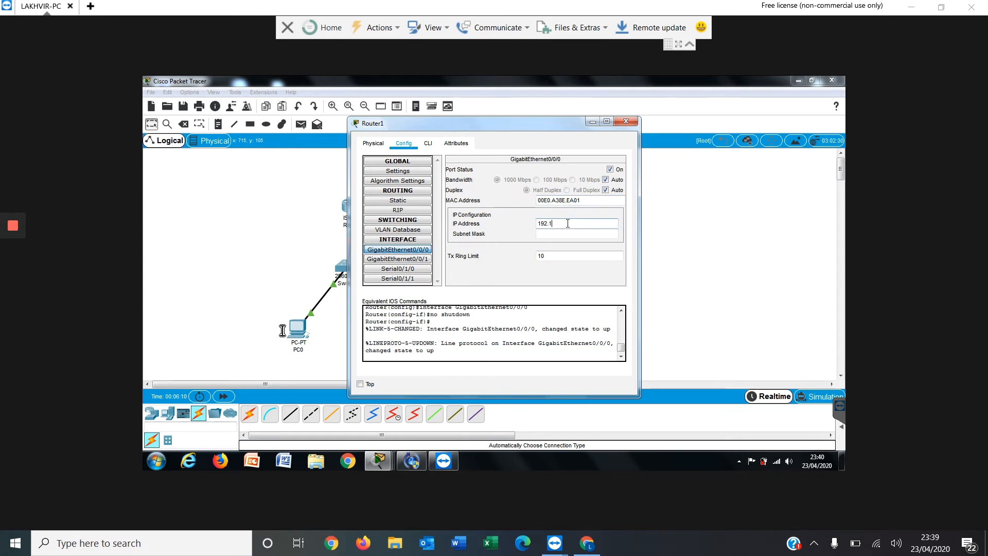
text(192.168.20.1)
key(Tab)
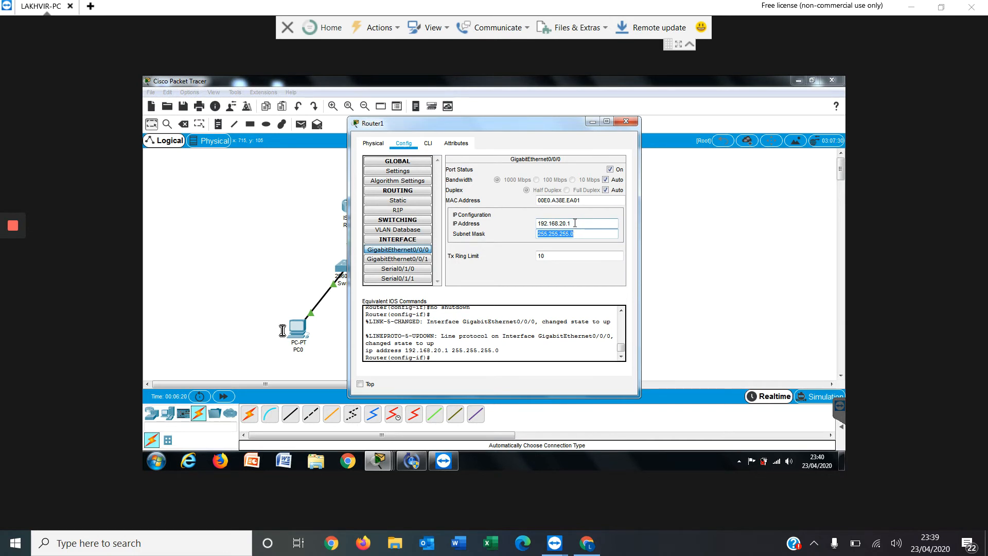
drag(575, 223, 516, 225)
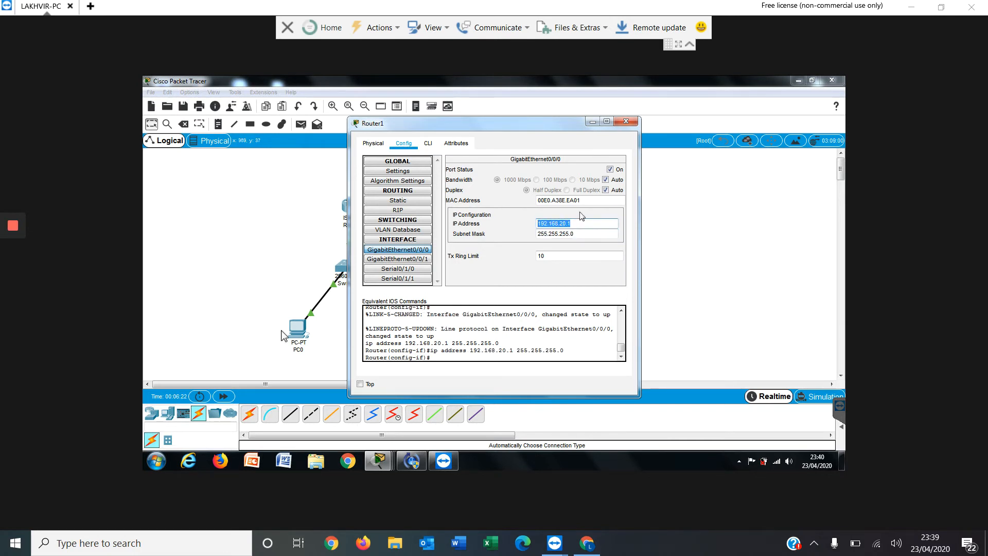
click(625, 121)
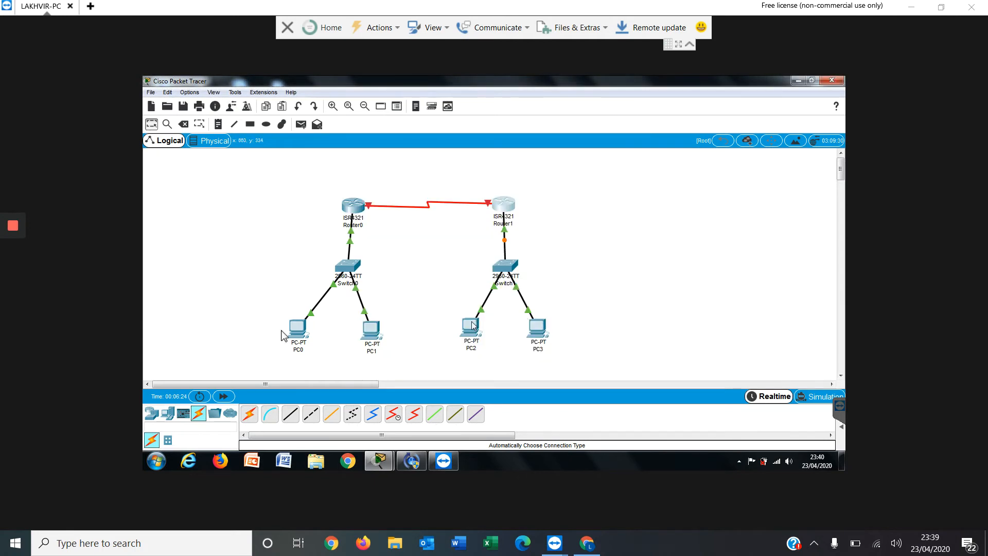
Configure PC2 with static IP address 192.168.20.10, subnet mask 255.255.255.0 and default gateway 192.168.20.1
click(471, 321)
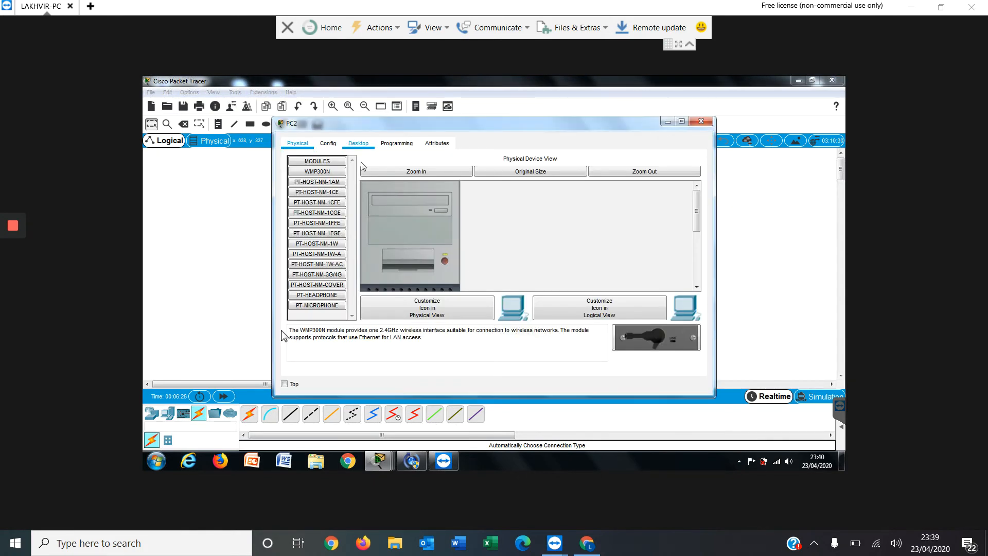
click(456, 171)
text(192.168.20.1)
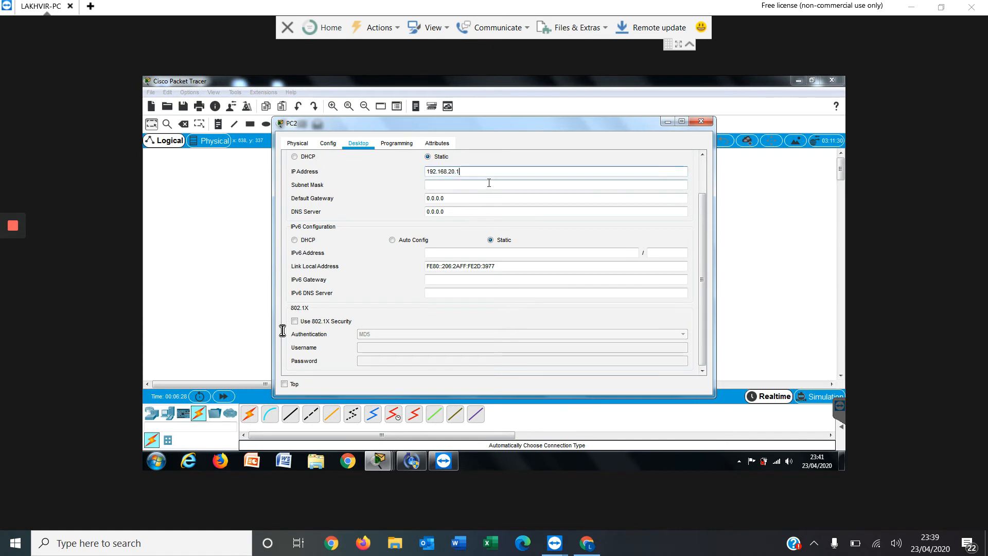
text(0)
key(Tab)
key(Tab)
text(192.168.20.1)
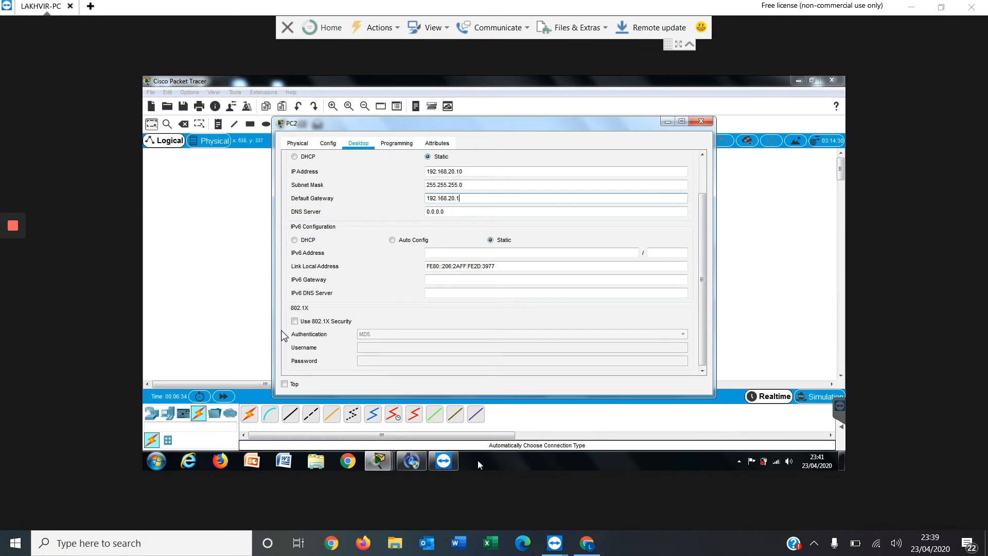
click(700, 121)
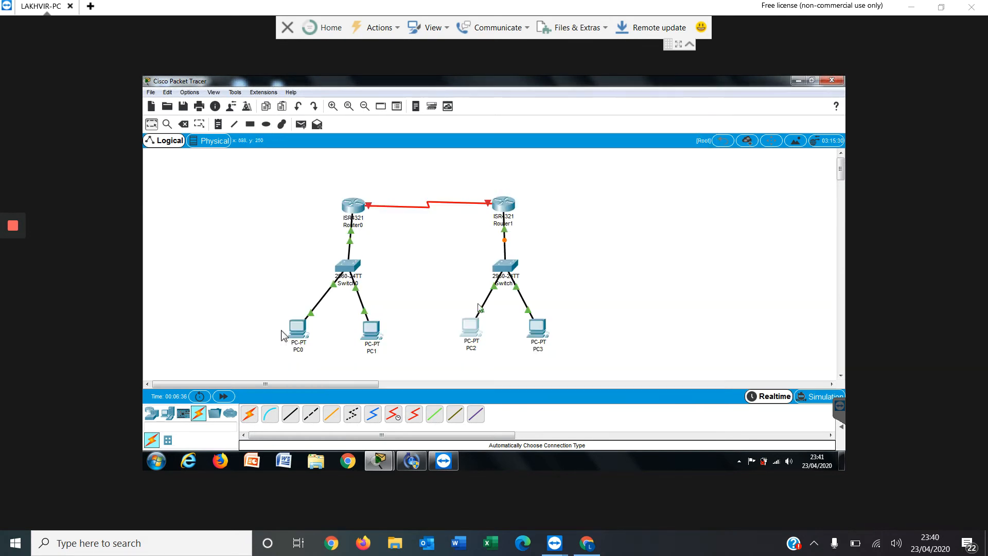
Configure PC3 with static IP address 192.168.20.20, subnet mask 255.255.255.0 and default gateway 192.168.20.1
click(538, 328)
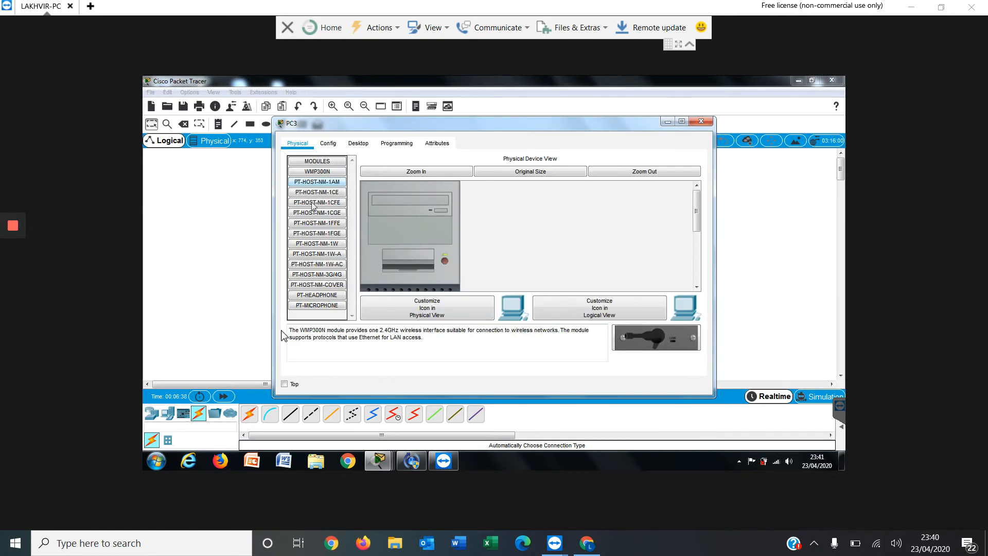
click(358, 143)
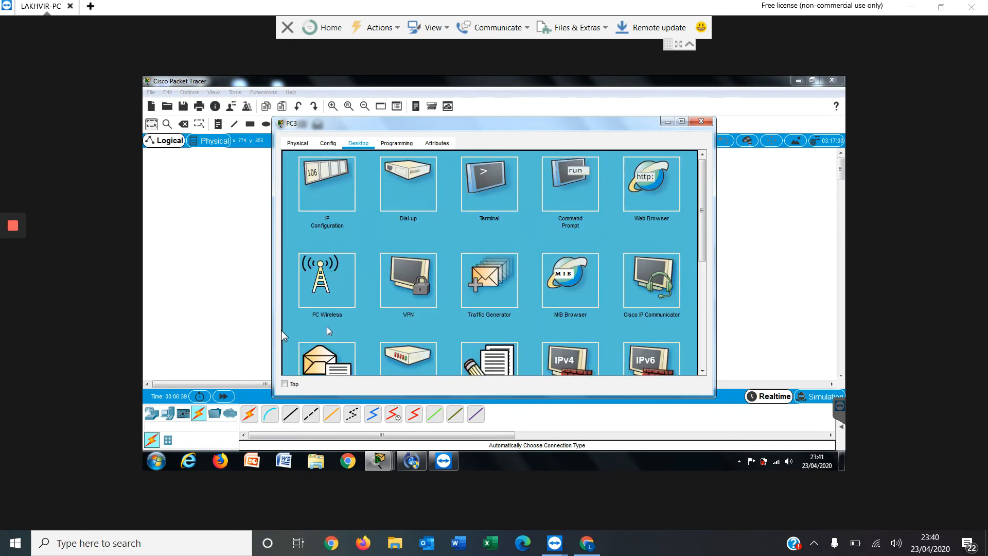
click(353, 204)
text(192.168.20.1)
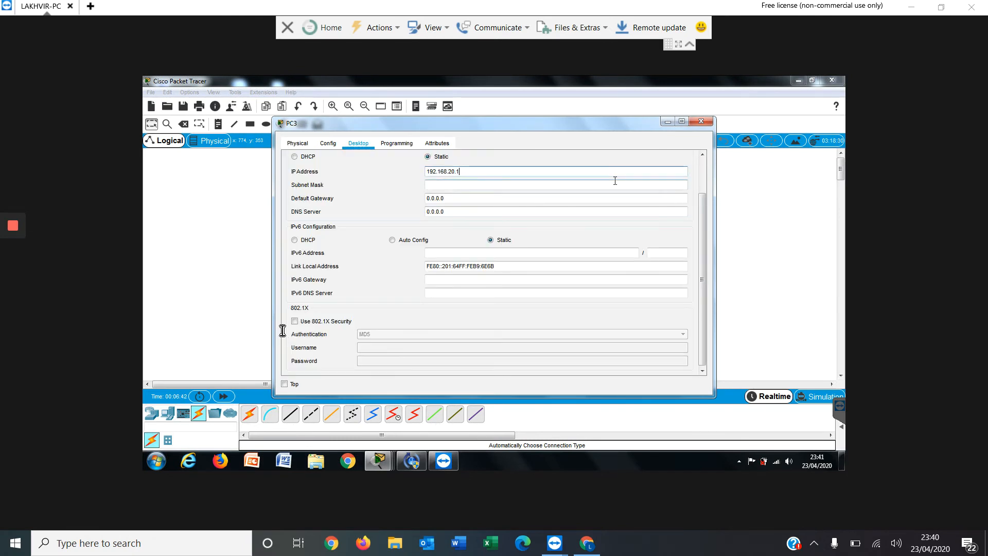
key(BackSpace)
text(20)
key(Tab)
key(Tab)
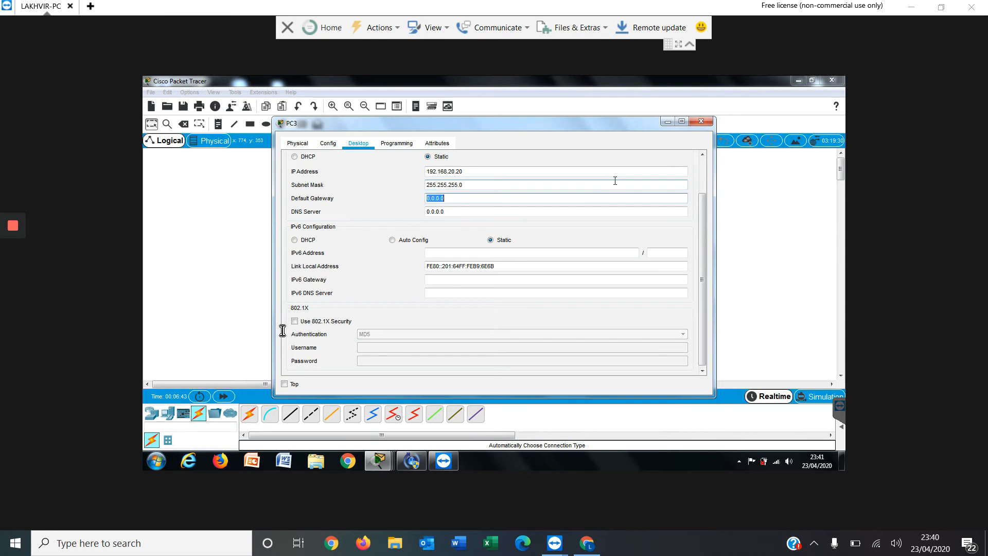
text(192.168.20.1)
click(701, 122)
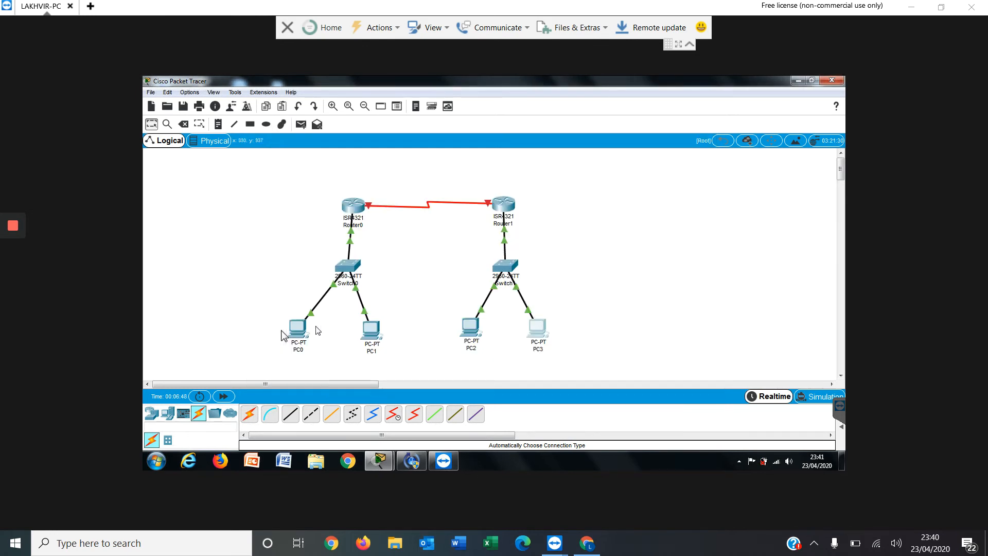
Show the PDU list and test each LAN by sending simple PDUs from PC0 to PC1 and from PC2 to PC3
click(842, 428)
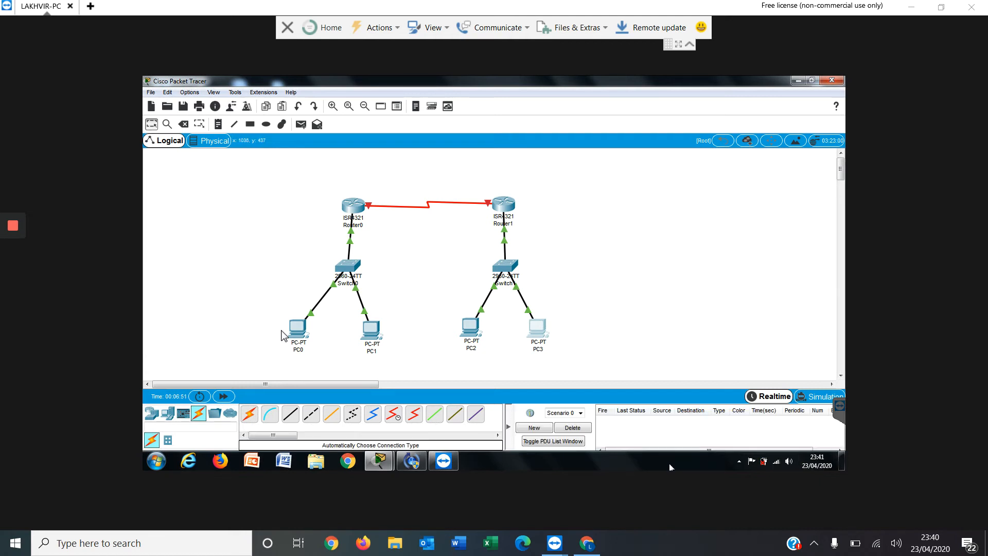
click(301, 125)
click(298, 329)
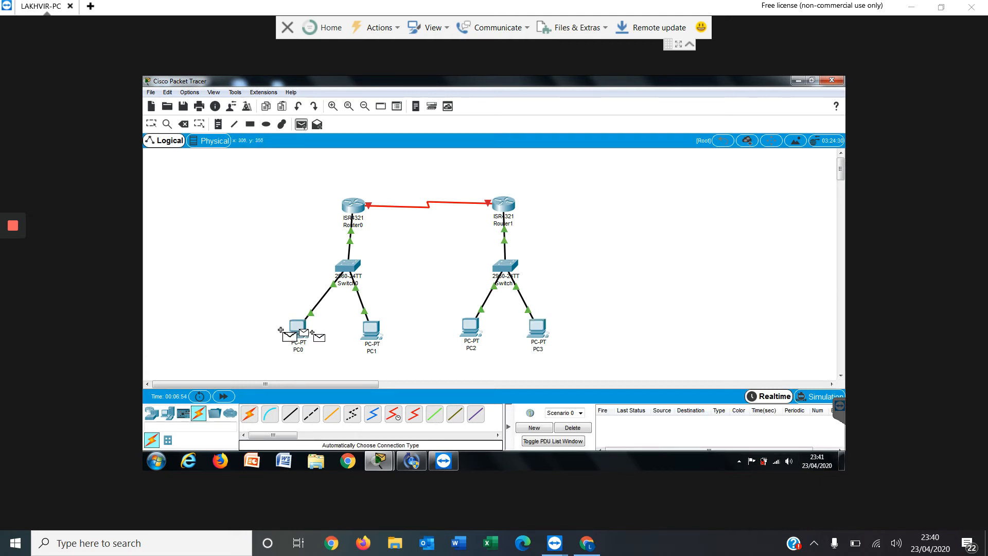
click(371, 330)
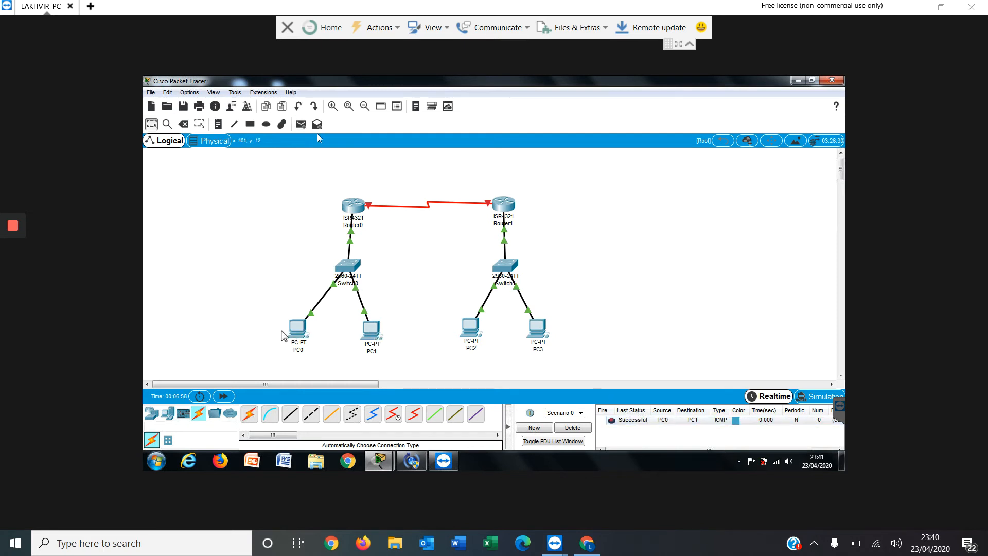
click(301, 124)
click(470, 327)
click(537, 328)
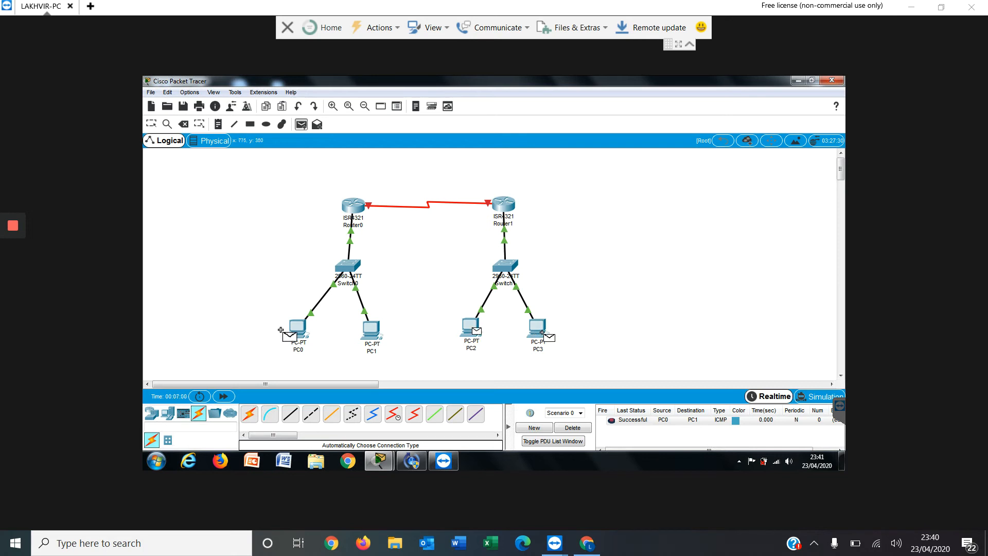
Clear the test scenario and send simple PDUs from PC0 to Router0 and from PC2 to Router1
click(585, 429)
click(301, 124)
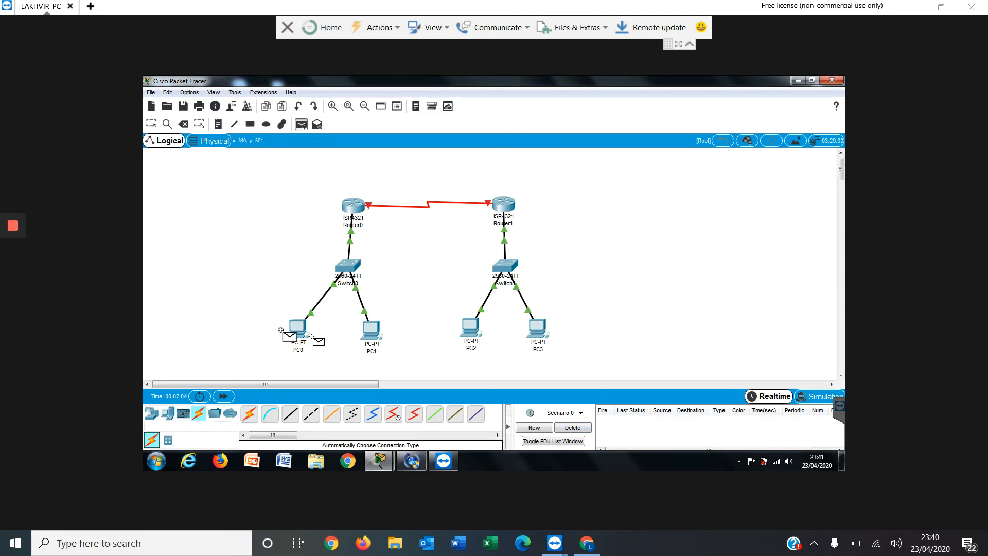
click(297, 328)
click(353, 204)
click(301, 124)
click(471, 327)
click(504, 204)
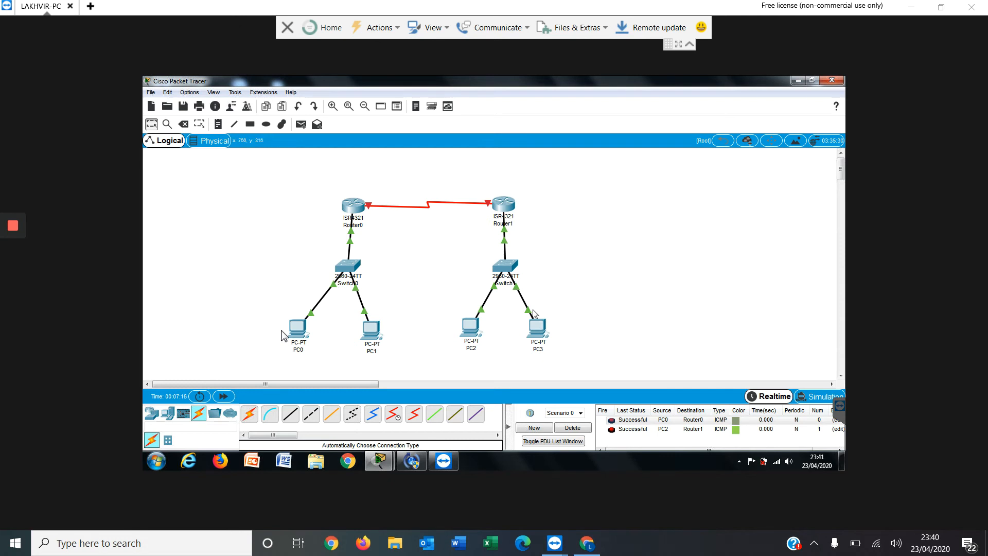
Test connectivity between the two LANs by sending a simple PDU from PC0 to PC2
click(301, 124)
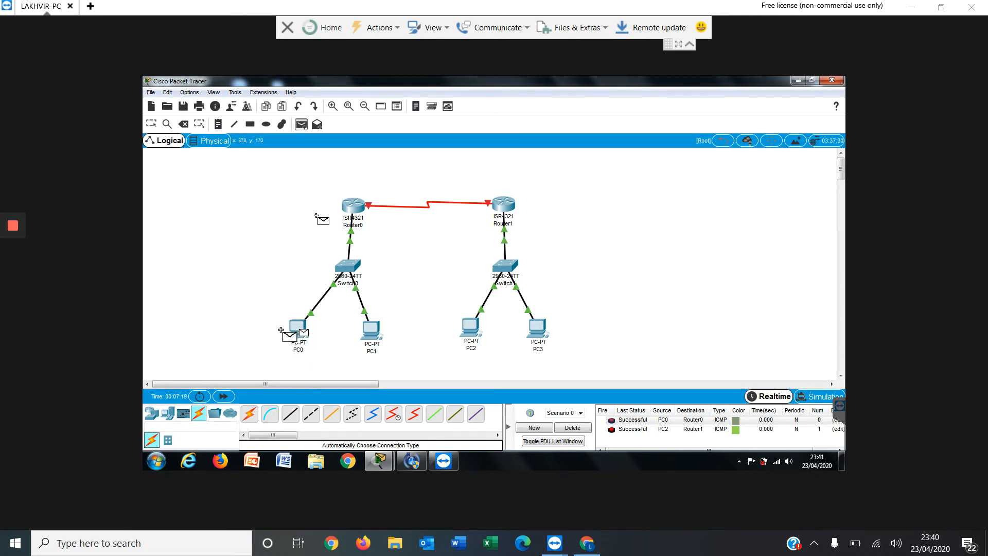
click(473, 327)
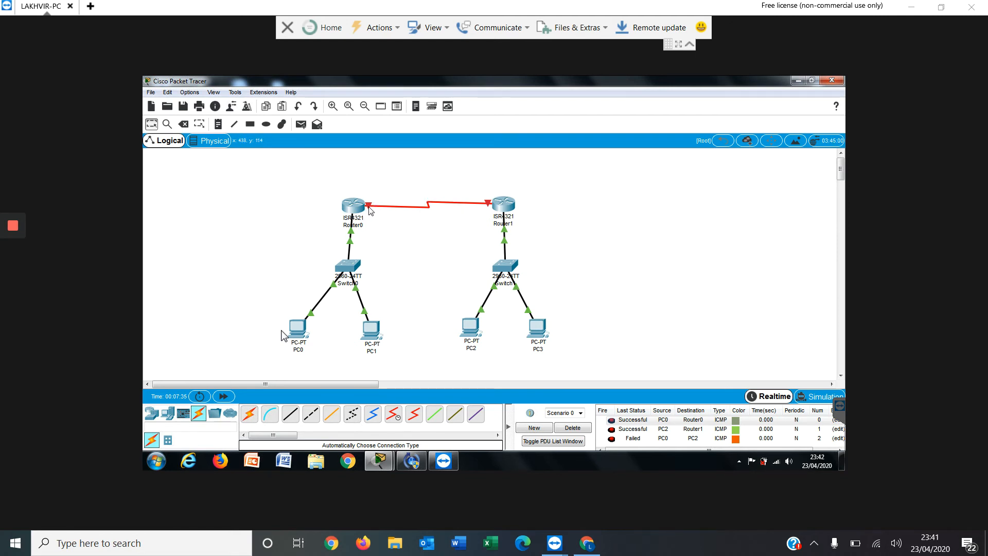
Enable Router0's Serial0/1/0 port with IP address 10.11.12.1 and subnet mask 255.0.0.0, and close its device window
mouse_move(369, 210)
click(361, 211)
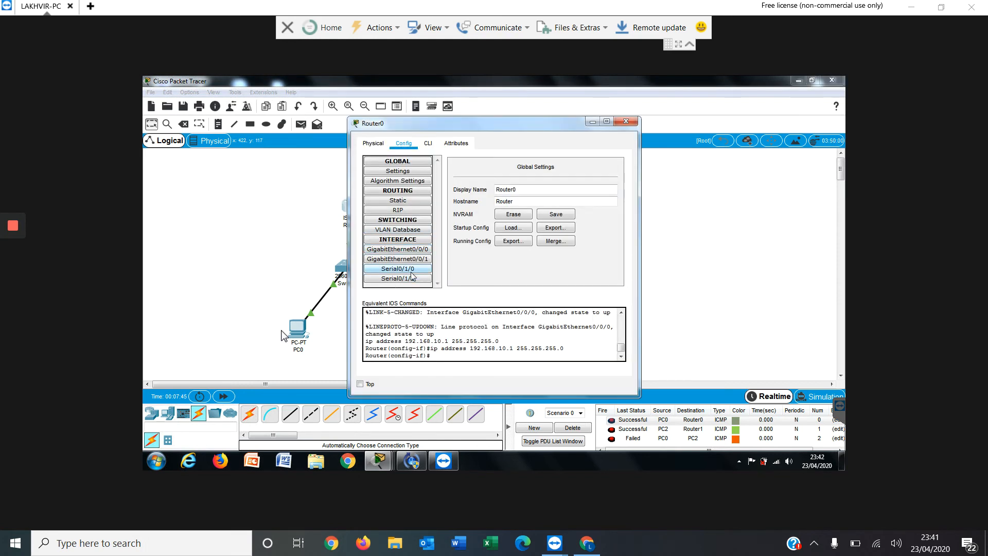
click(407, 268)
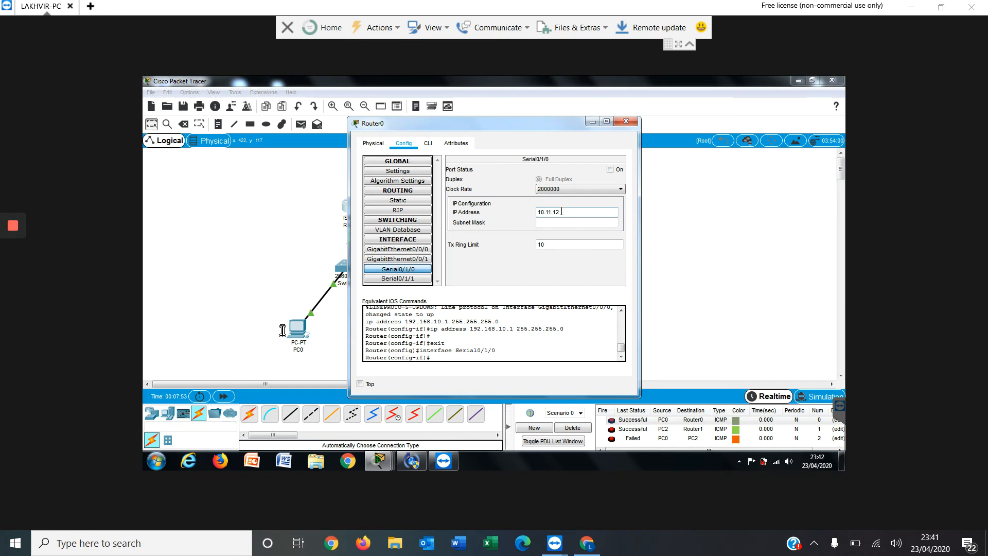
key(Tab)
click(609, 168)
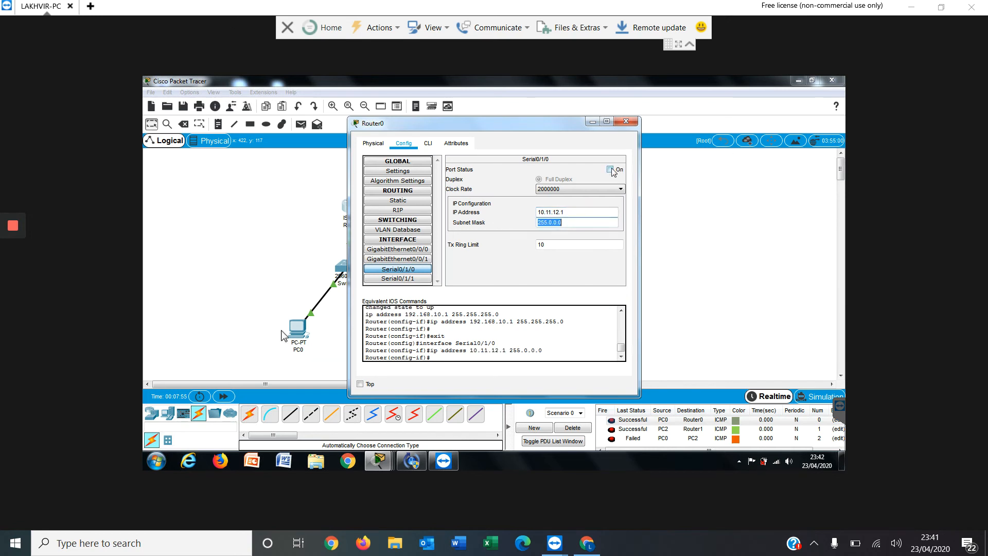
drag(574, 212, 529, 213)
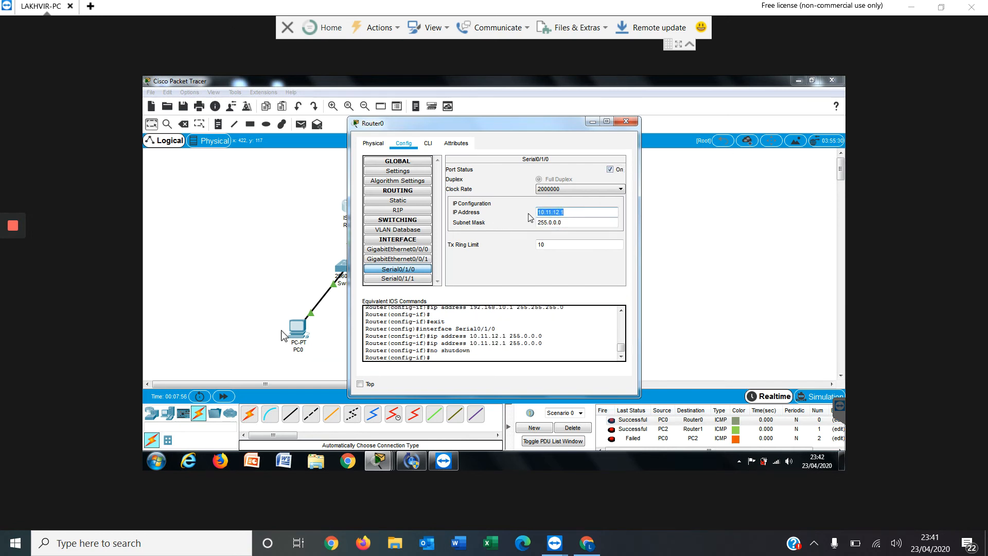
click(626, 121)
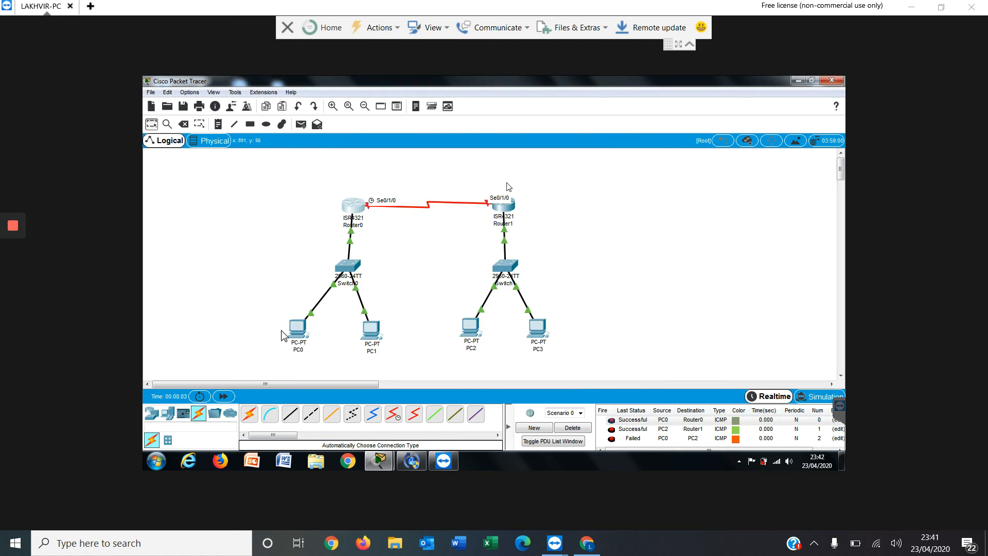
Enable Router1's Serial0/1/0 port with IP address 10.11.12.2 and subnet mask 255.0.0.0, and close its device window
click(503, 208)
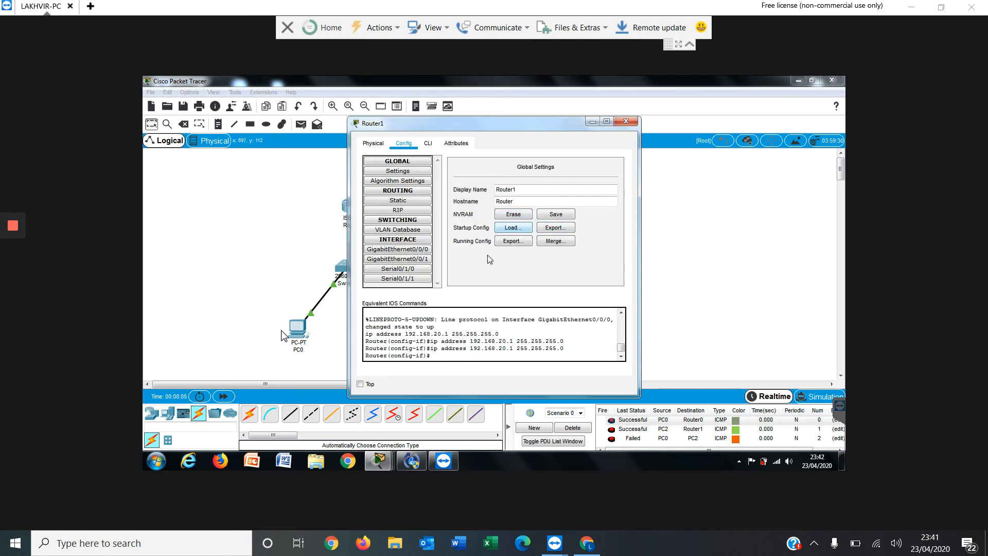
click(402, 269)
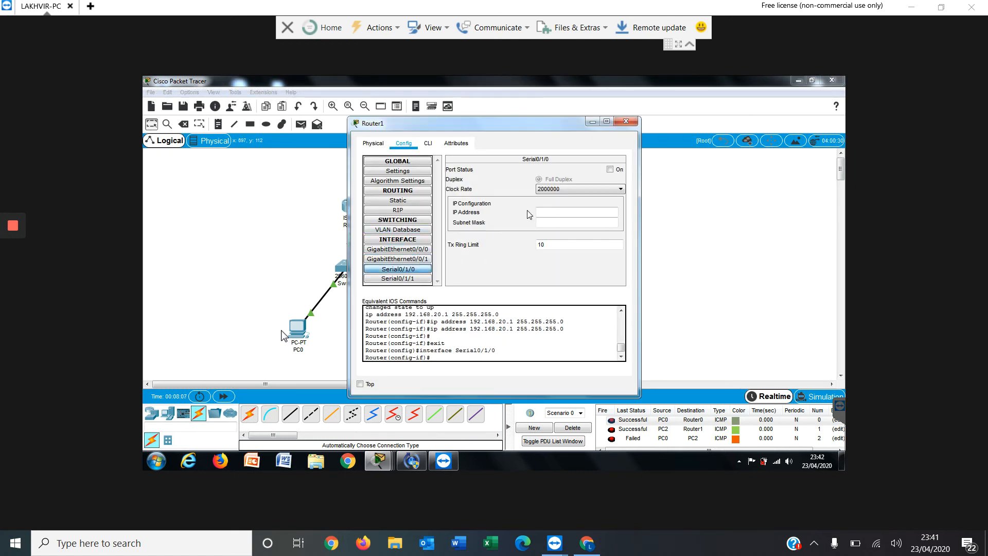
text(10.11.12.1)
click(610, 169)
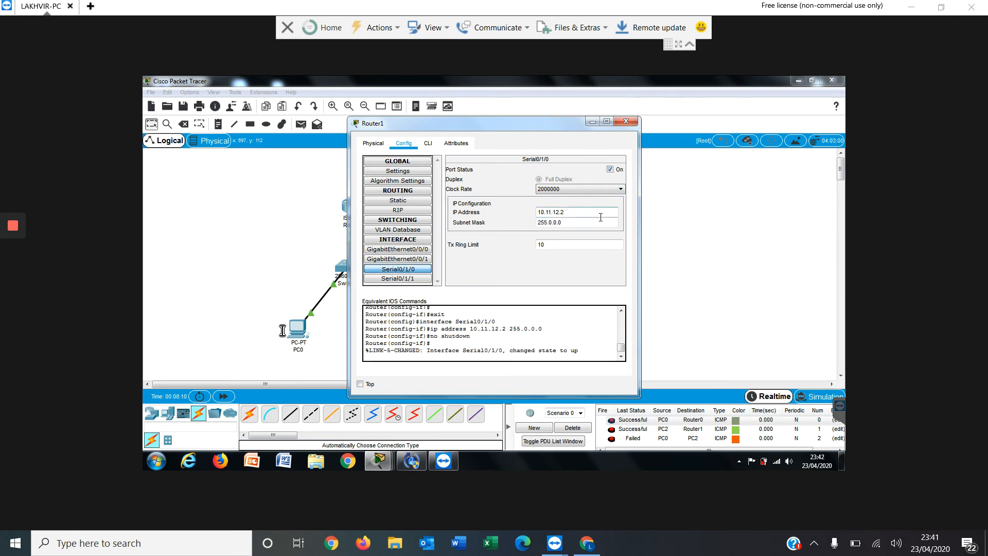
click(634, 124)
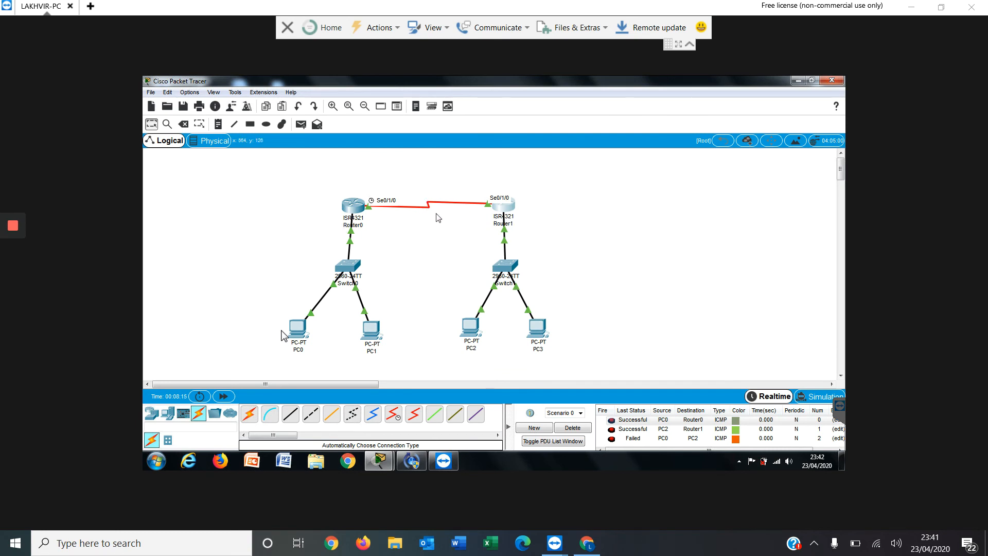
Clear the test scenario and send a simple PDU from PC0 to PC2 across the serial link
click(570, 428)
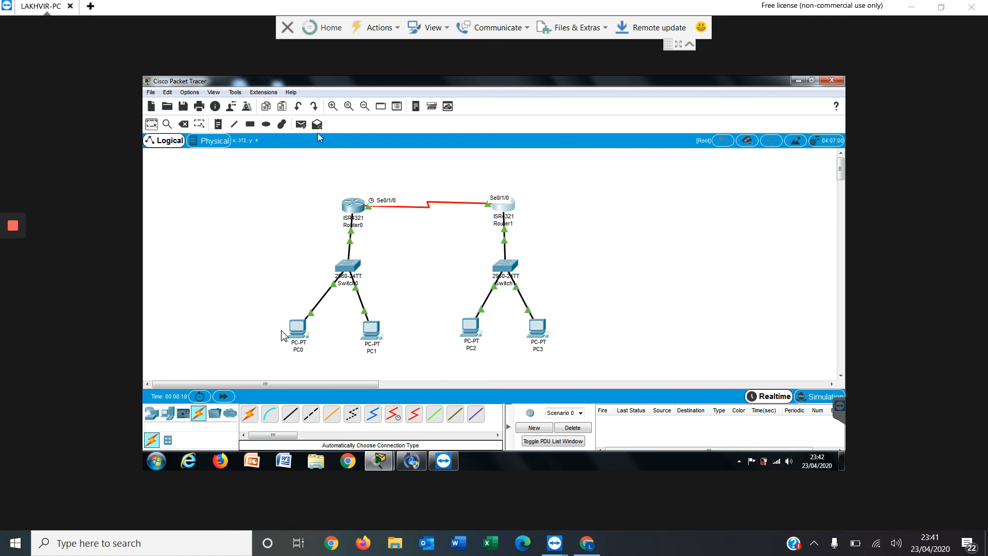
click(284, 334)
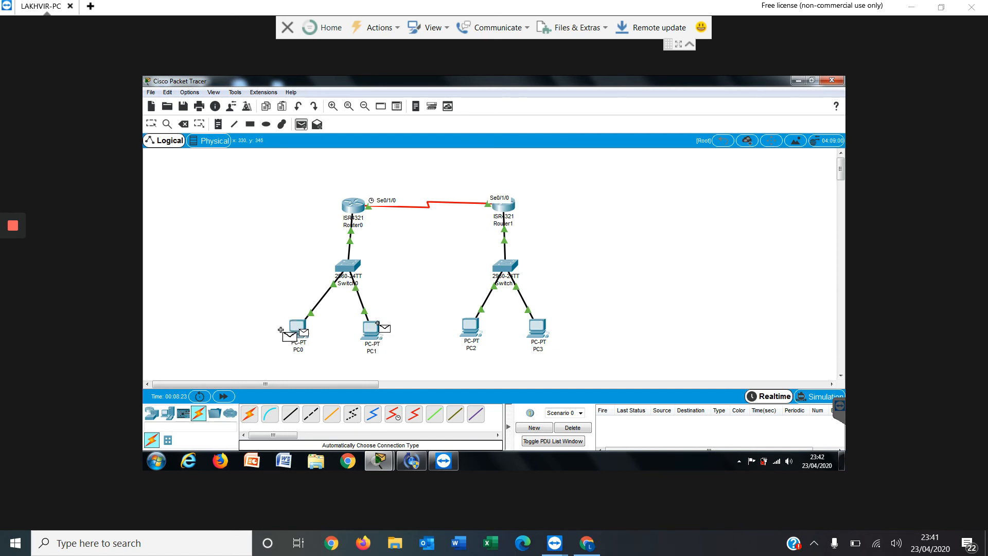
click(469, 328)
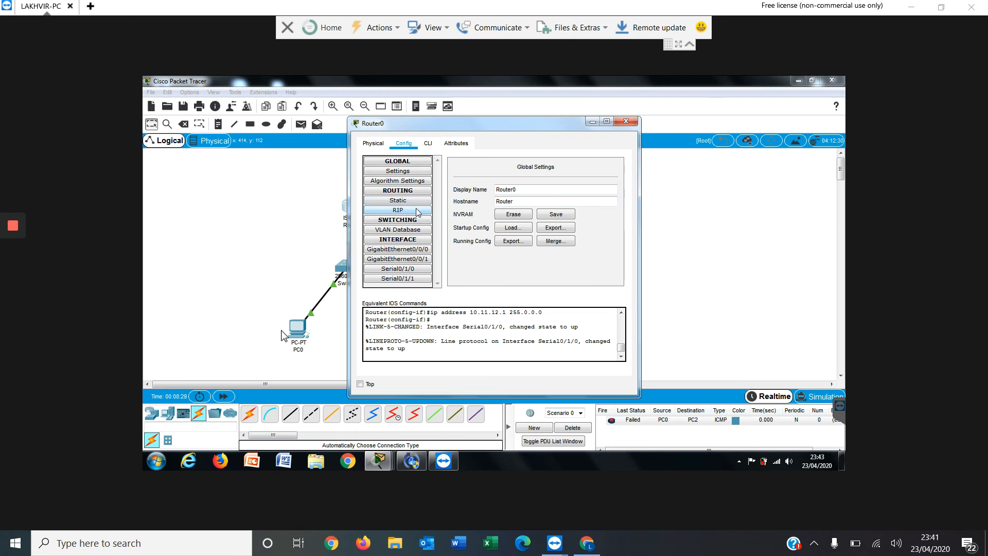
Add the networks 192.168.10.0, 192.168.20.0 and 10.0.0.0 to Router0's RIP routing, and close its device window
click(406, 212)
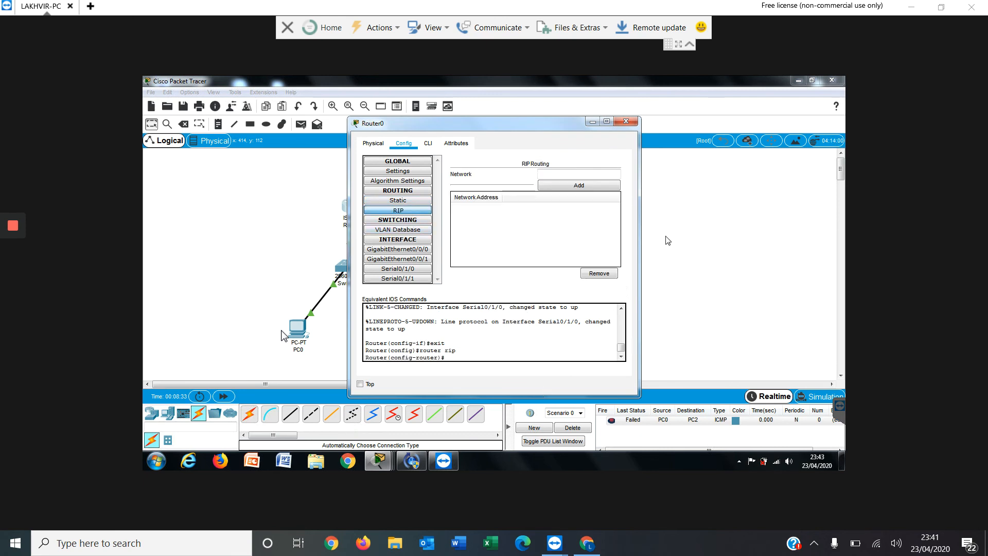
click(541, 173)
click(577, 185)
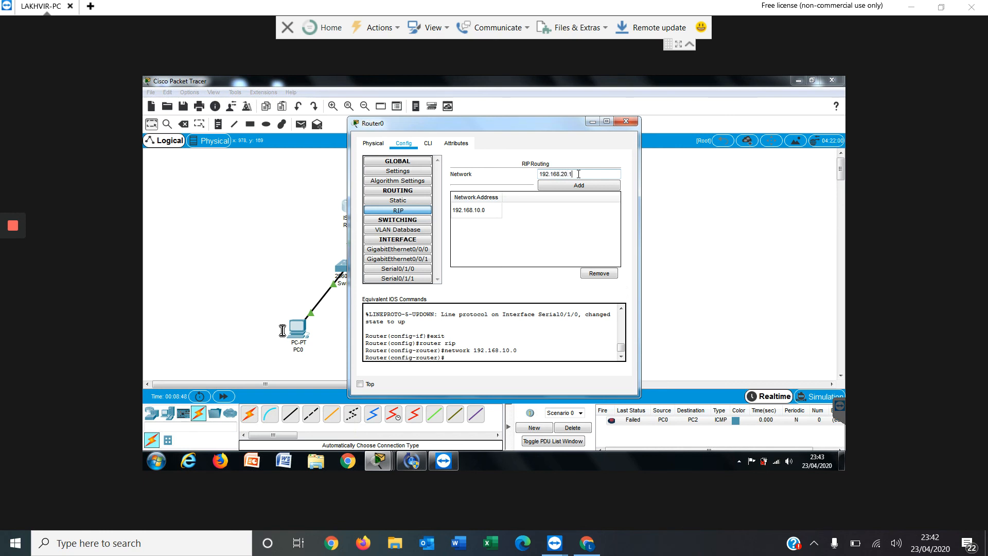
click(580, 186)
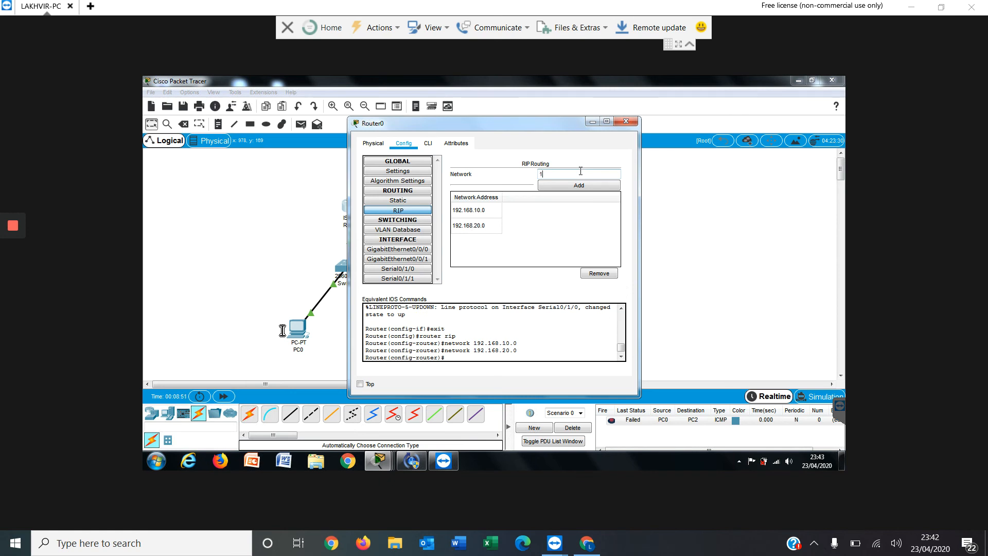
text(11.12.0)
click(586, 186)
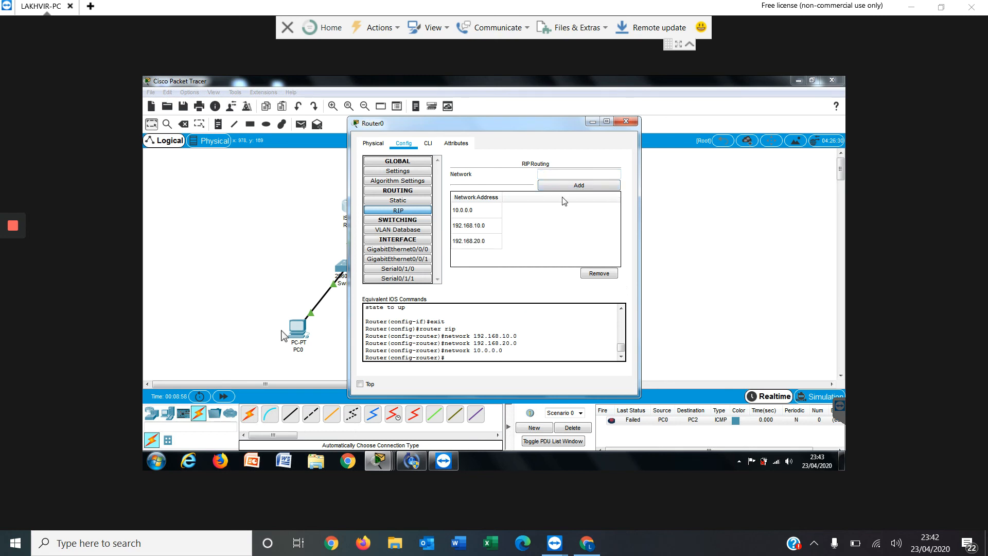
click(626, 121)
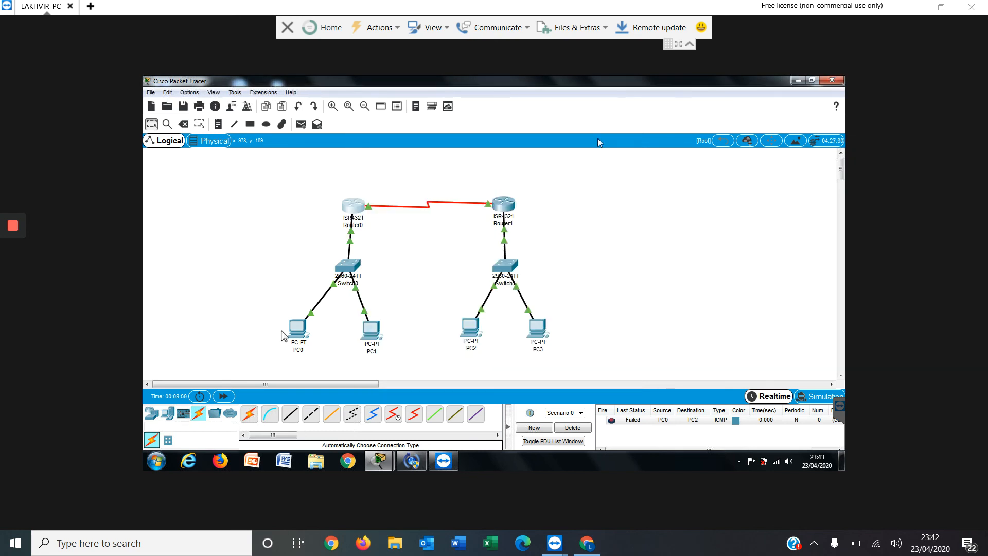
Add the networks 192.168.10.1, 192.168.20.1 and 10.11.12.0 to Router1's RIP routing, and close its device window
click(501, 204)
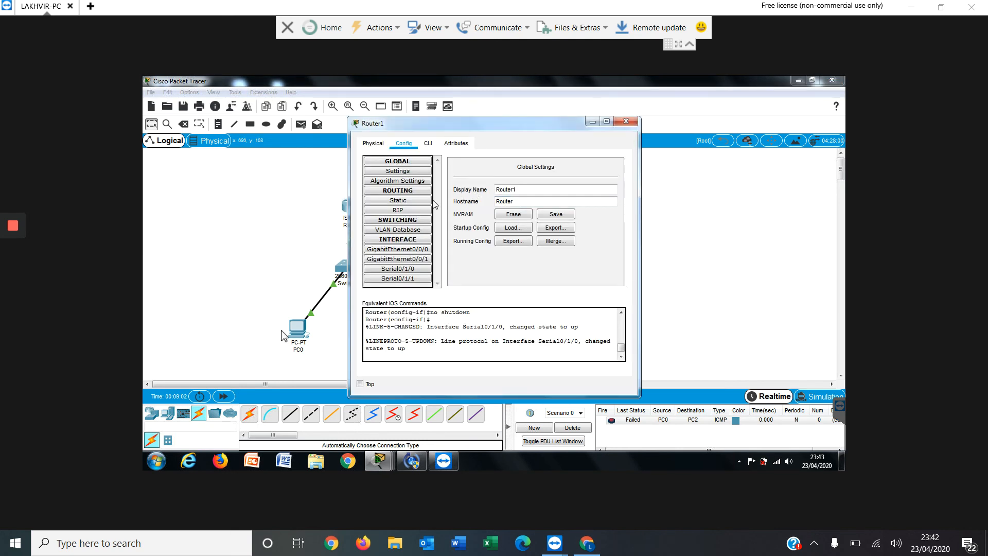
click(406, 210)
click(571, 172)
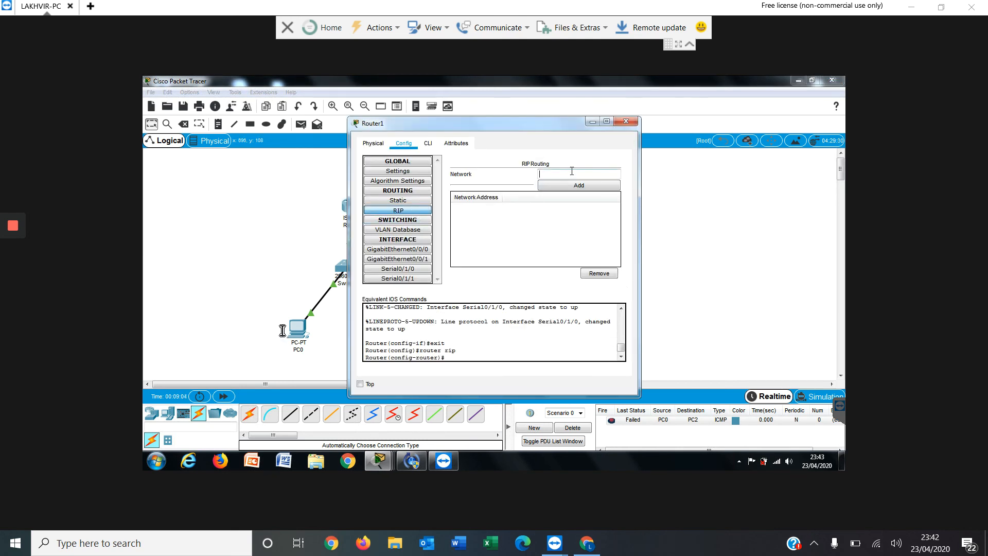
text(192.168.10.1)
click(554, 185)
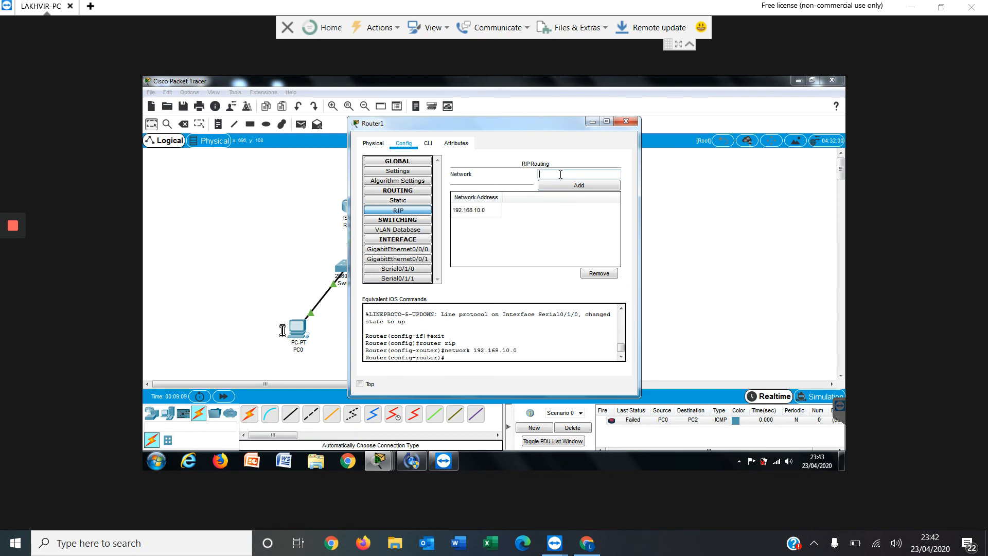
text(192.168.20.1)
click(579, 185)
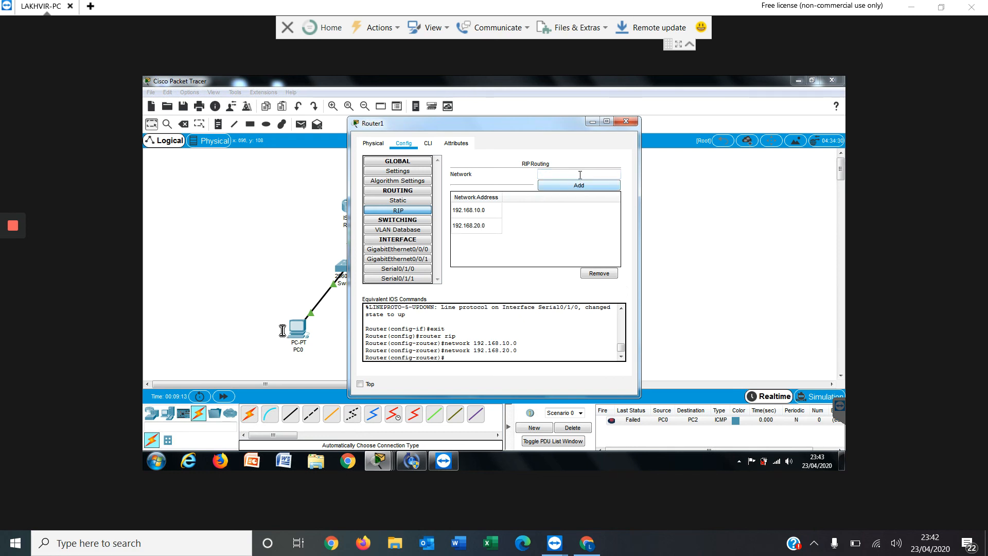
text(10.11.12.0)
click(579, 185)
click(625, 121)
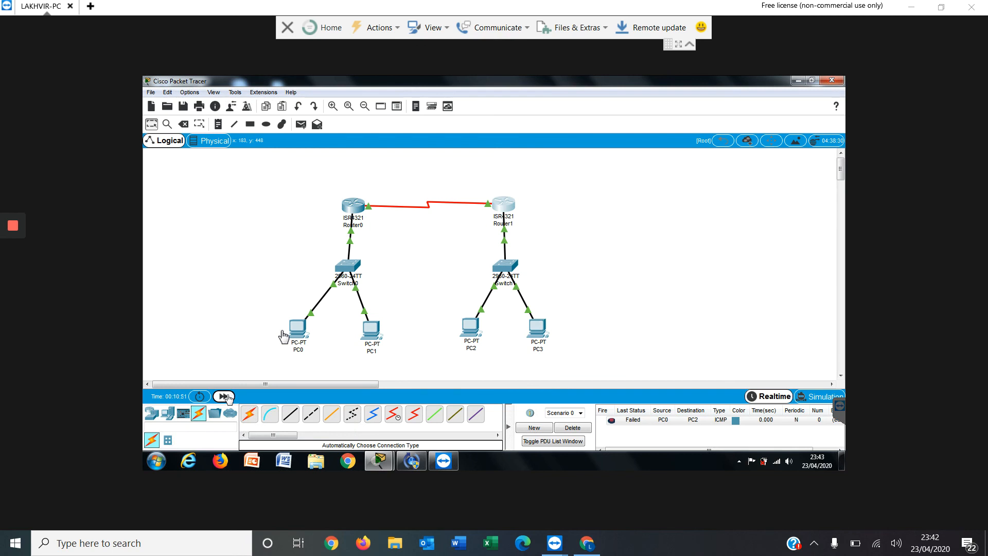
Fast-forward the simulation time several times so the network can converge
click(224, 396)
click(224, 396)
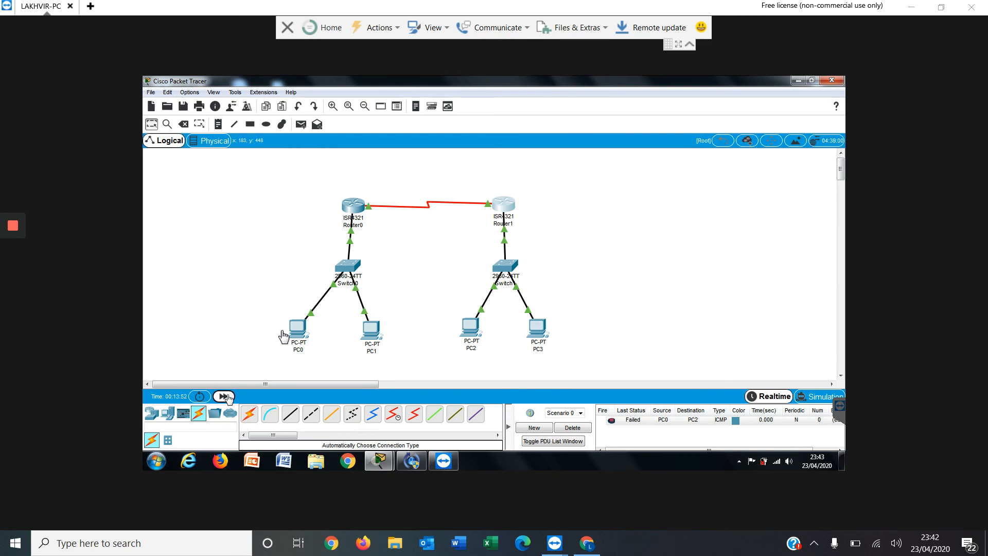
click(227, 398)
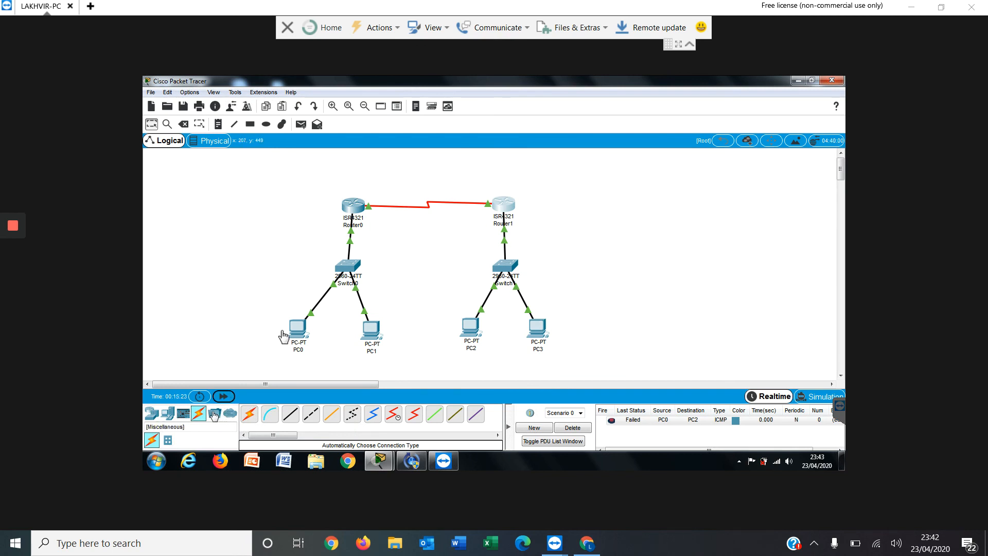
click(226, 398)
click(226, 398)
click(226, 398)
Retest connectivity between the two LANs by sending another simple PDU from PC0 to PC2
click(301, 124)
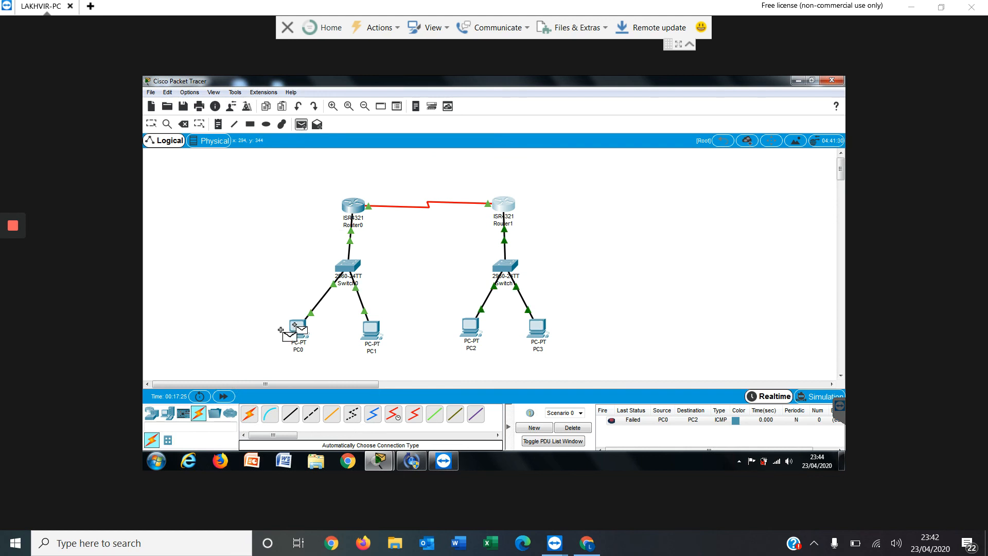
click(294, 325)
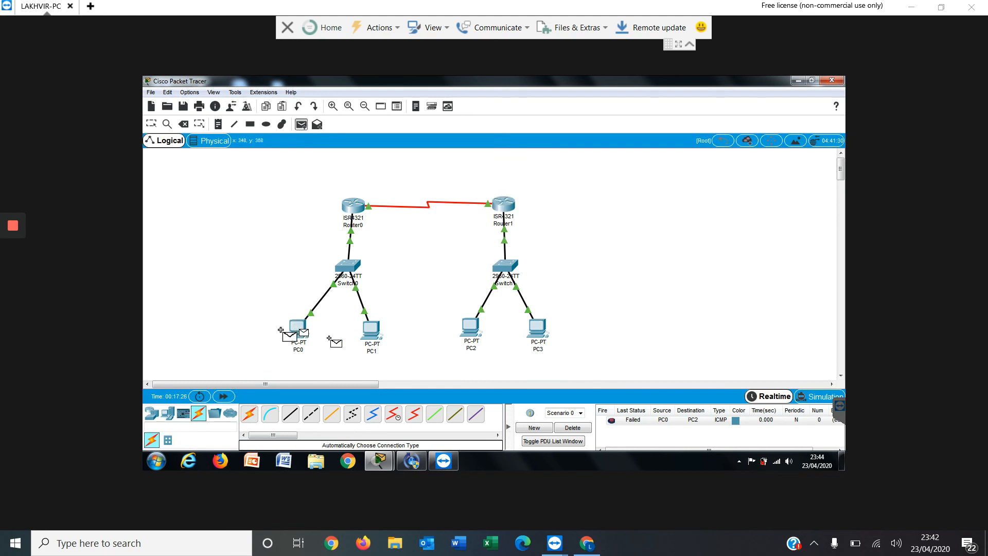
click(469, 332)
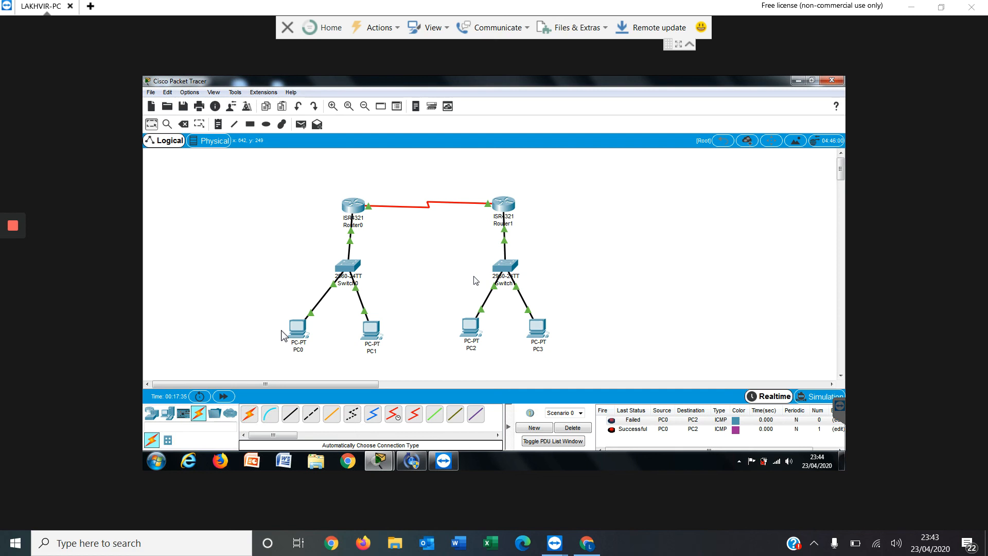
mouse_move(15, 225)
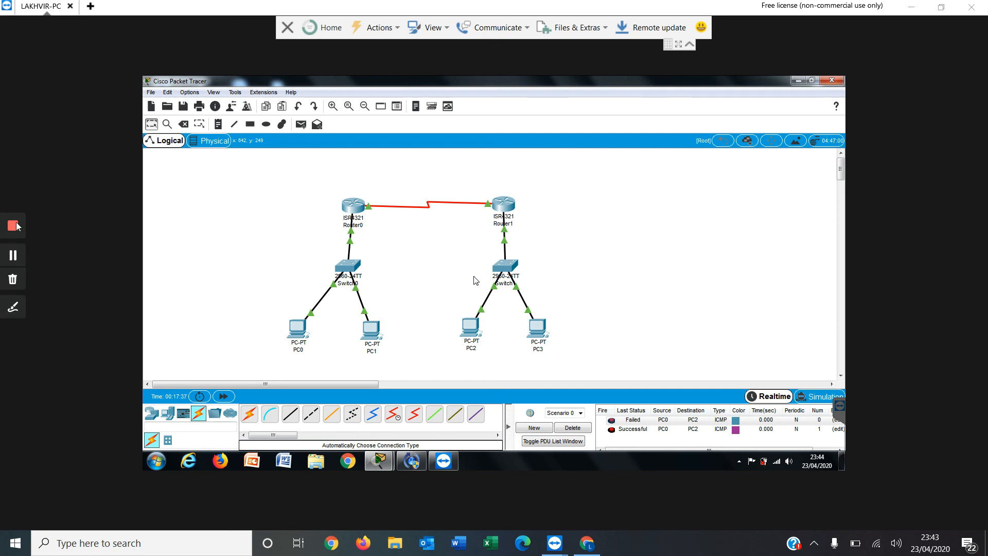